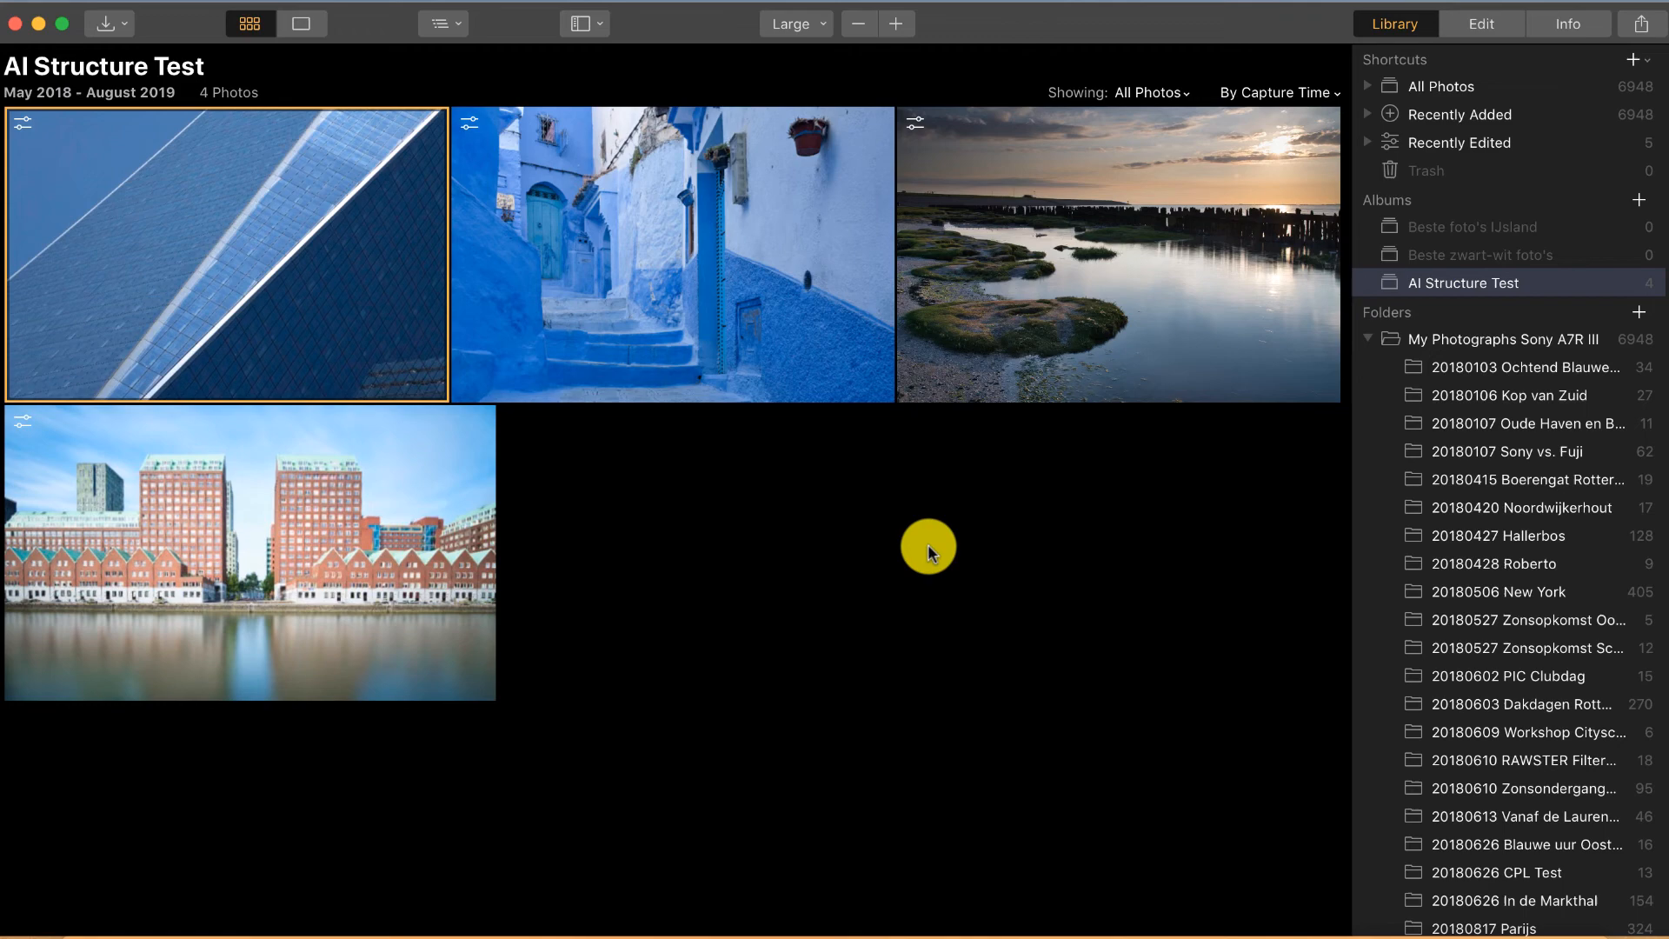
- Open the glass building photo in Edit and collapse the RAW Develop panel
{"action": "double_click", "coordinate": [195, 245]}
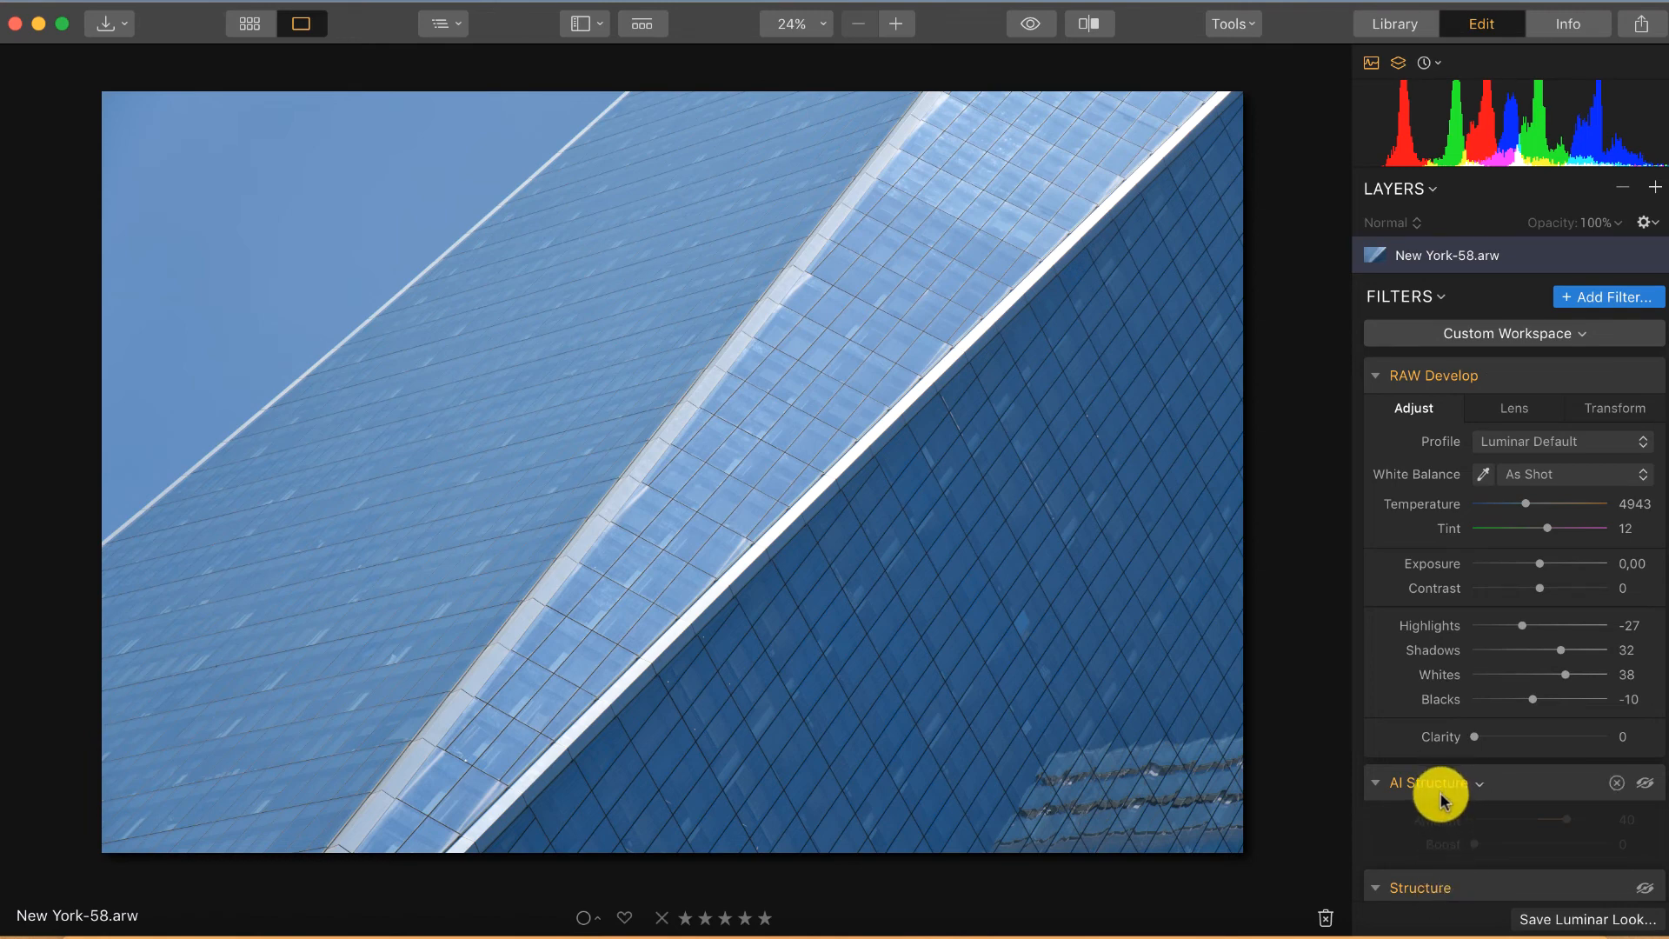
{"action": "left_click", "coordinate": [1378, 377]}
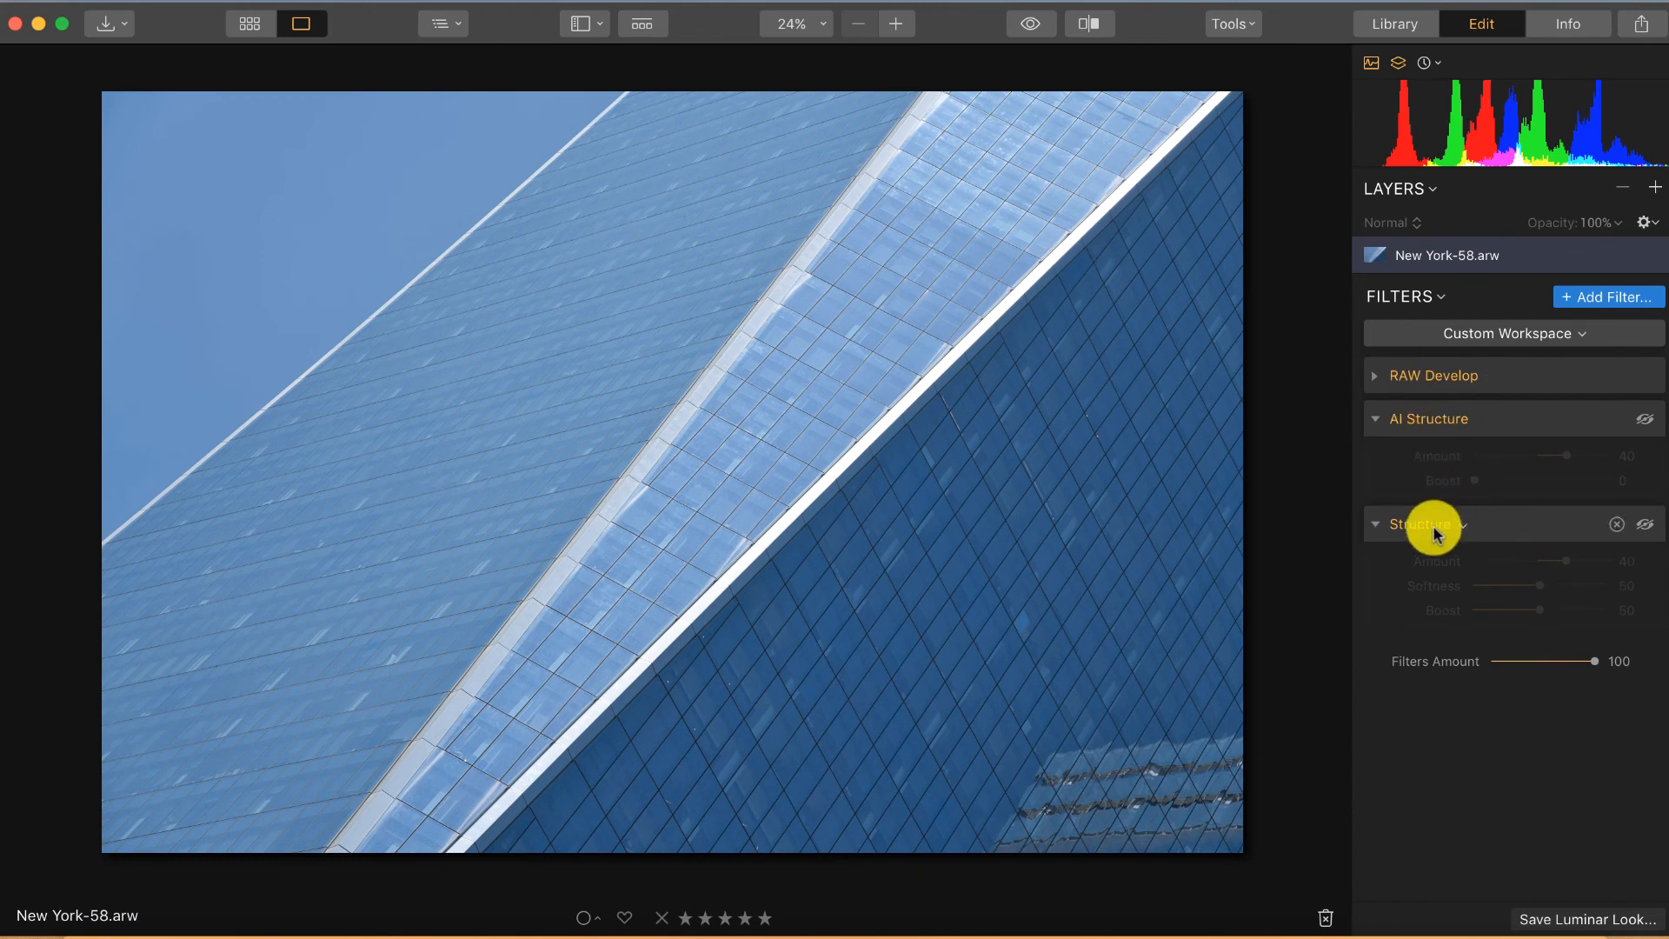
- Enable Structure at Amount 40, Softness 50, Boost 50 and compare it off and on
{"action": "left_click", "coordinate": [1645, 527]}
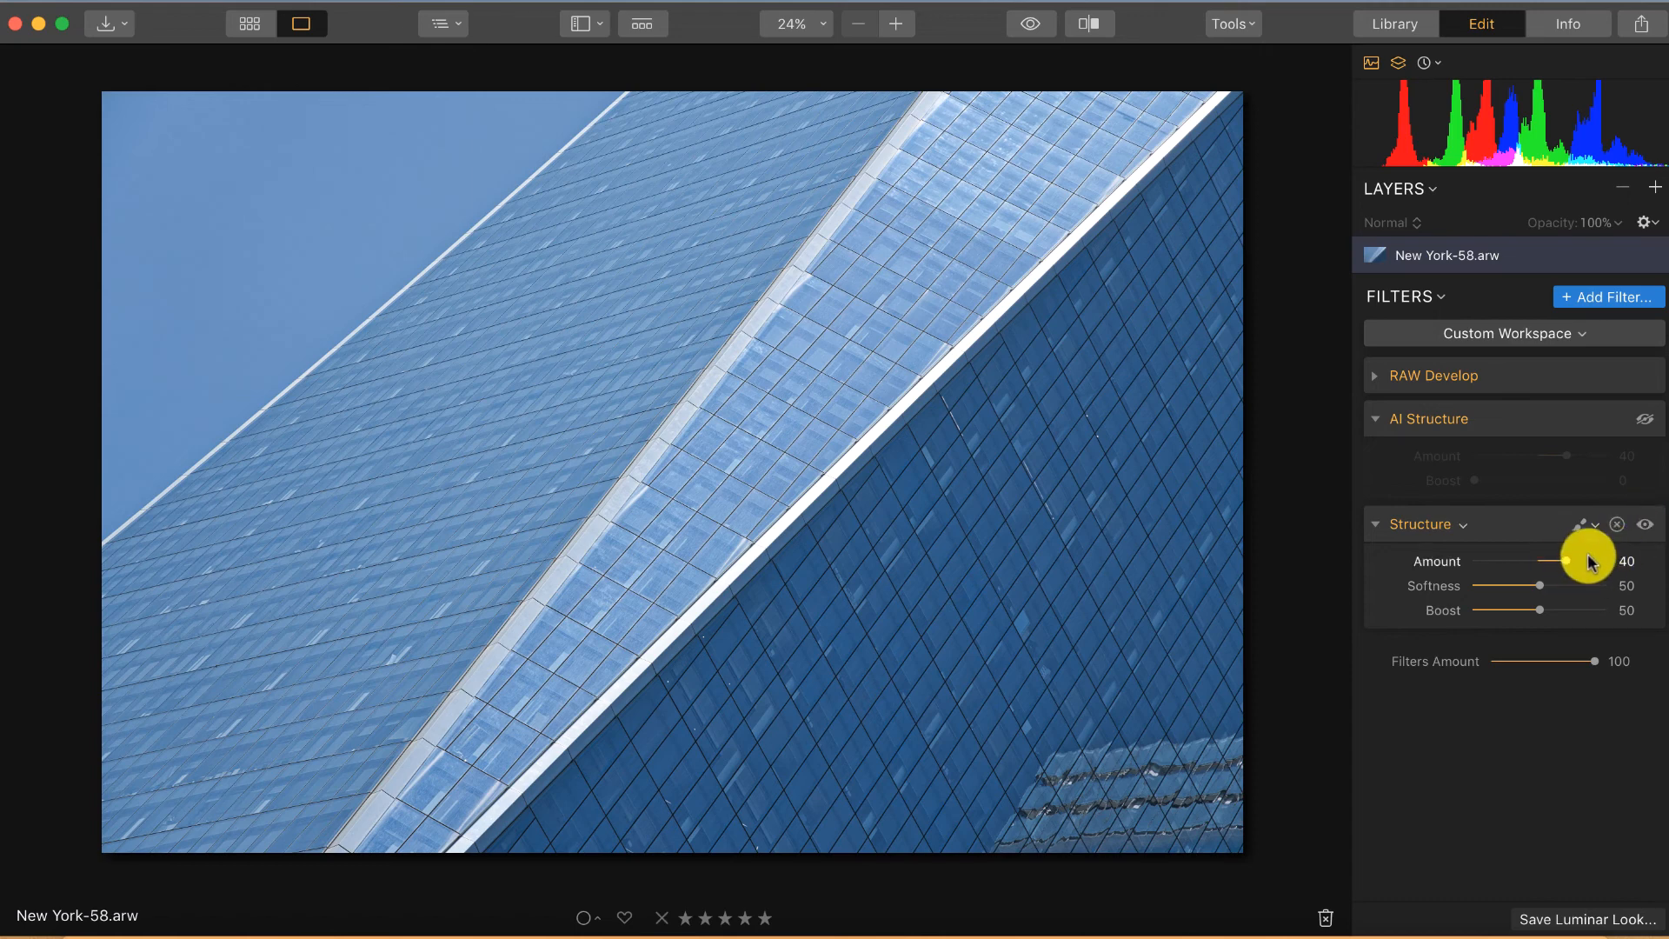
{"action": "left_click", "coordinate": [1646, 528]}
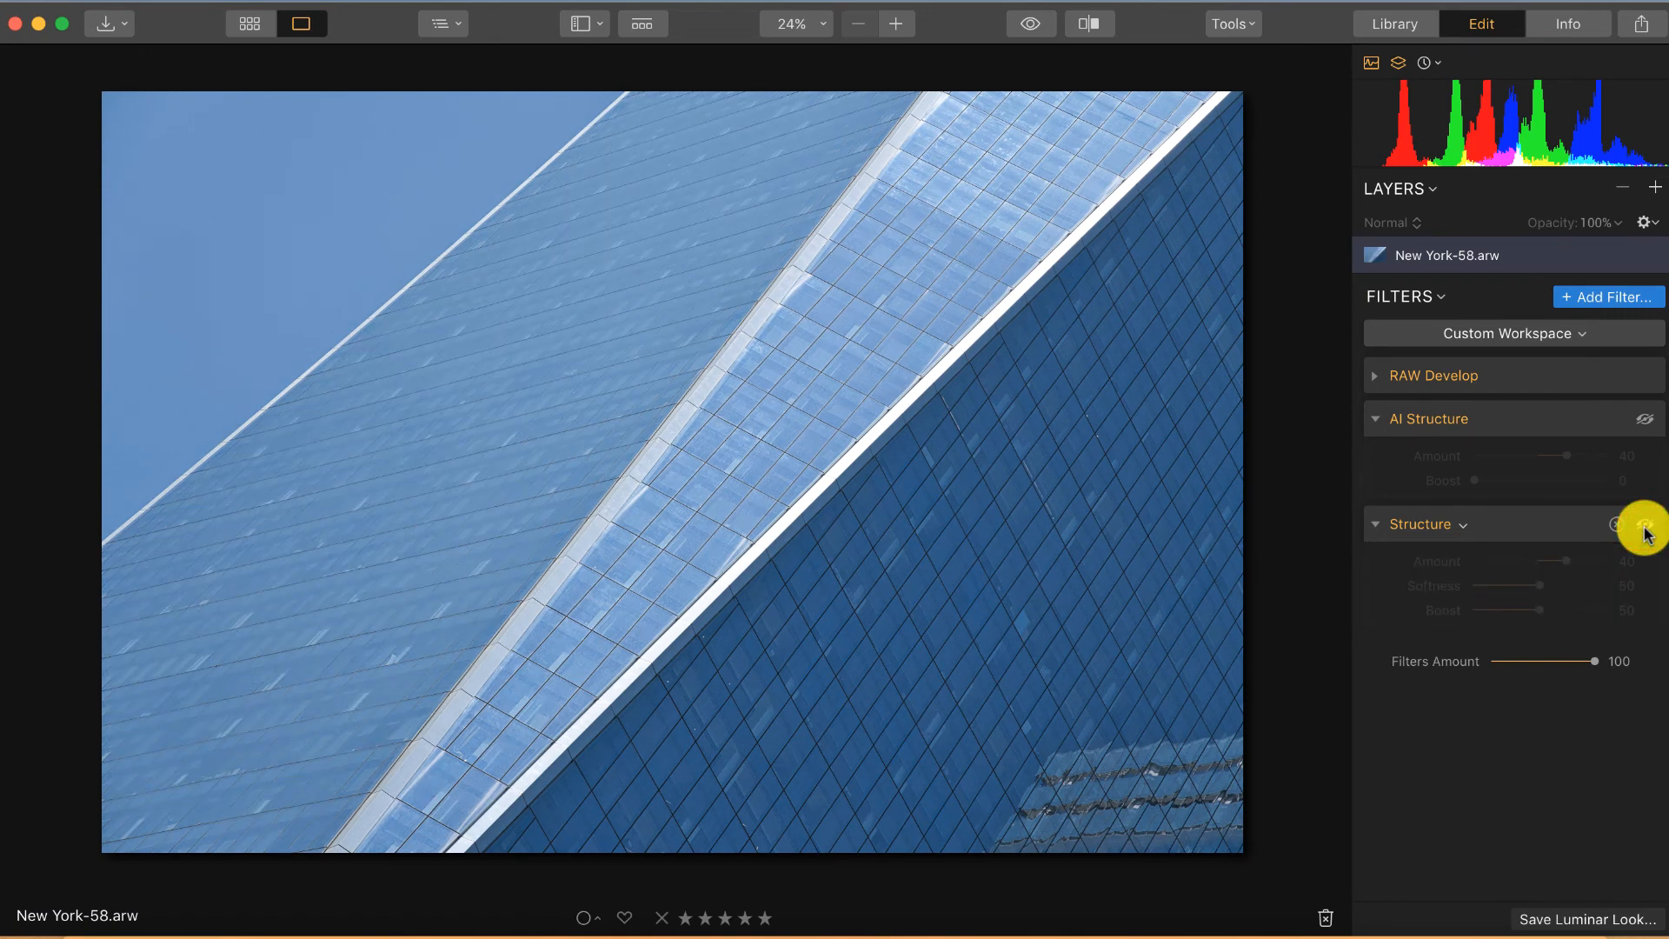
{"action": "left_click", "coordinate": [1646, 527]}
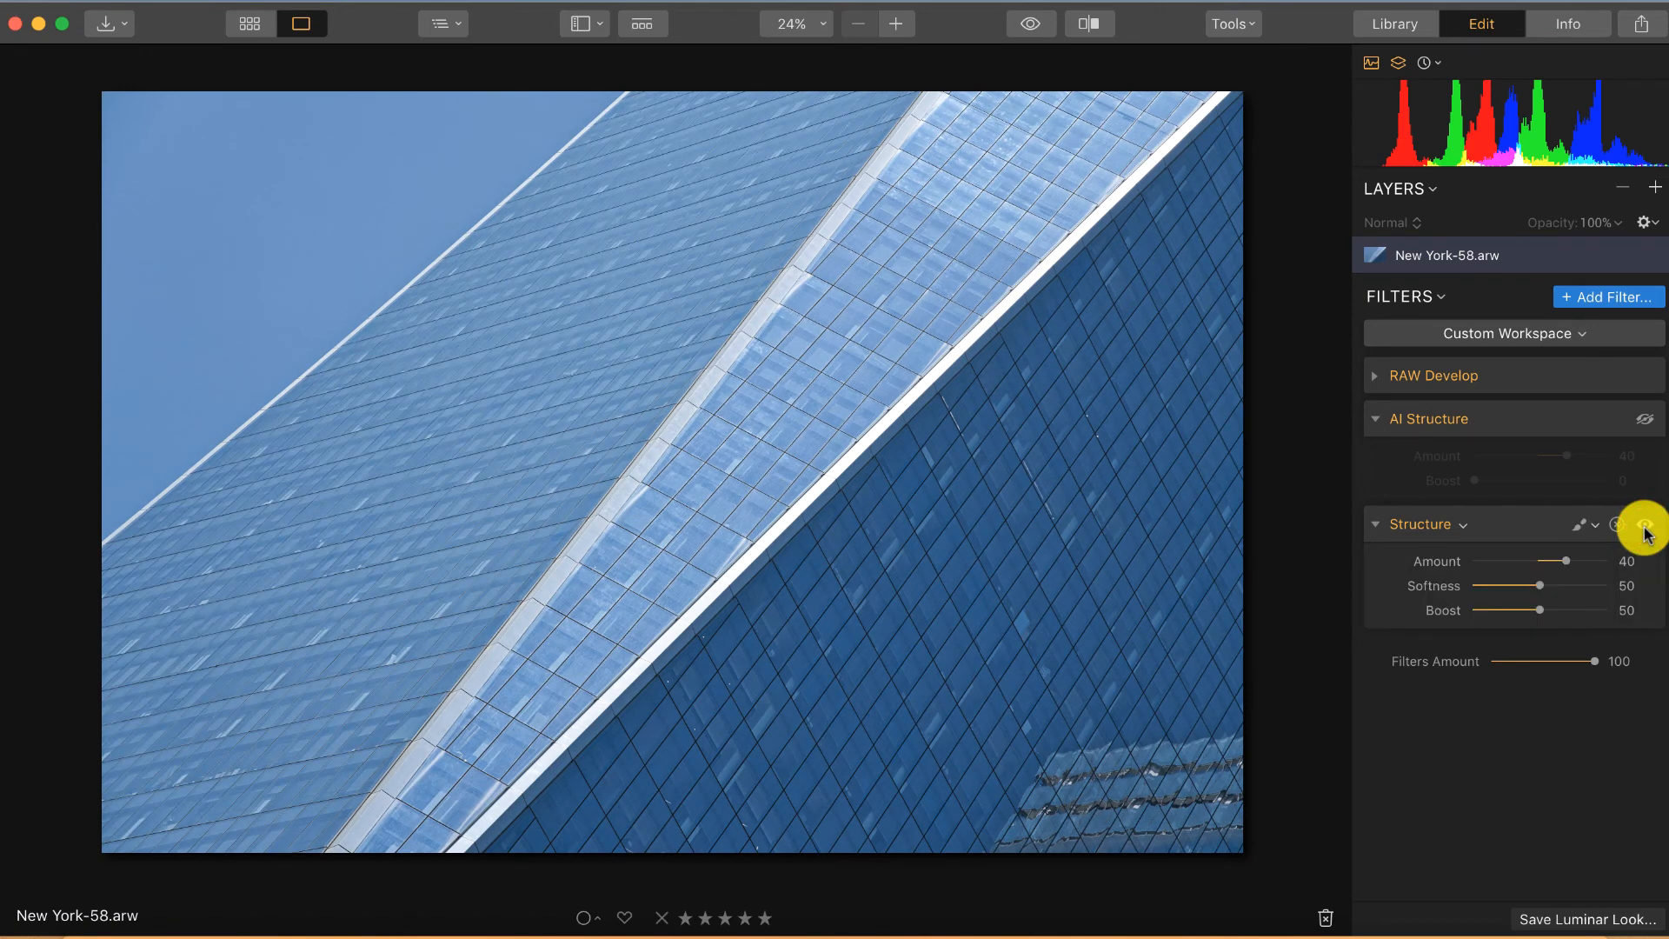
- Zoom to 73% on the glass facade and compare the Structure effect off and on
{"action": "left_click", "coordinate": [782, 459]}
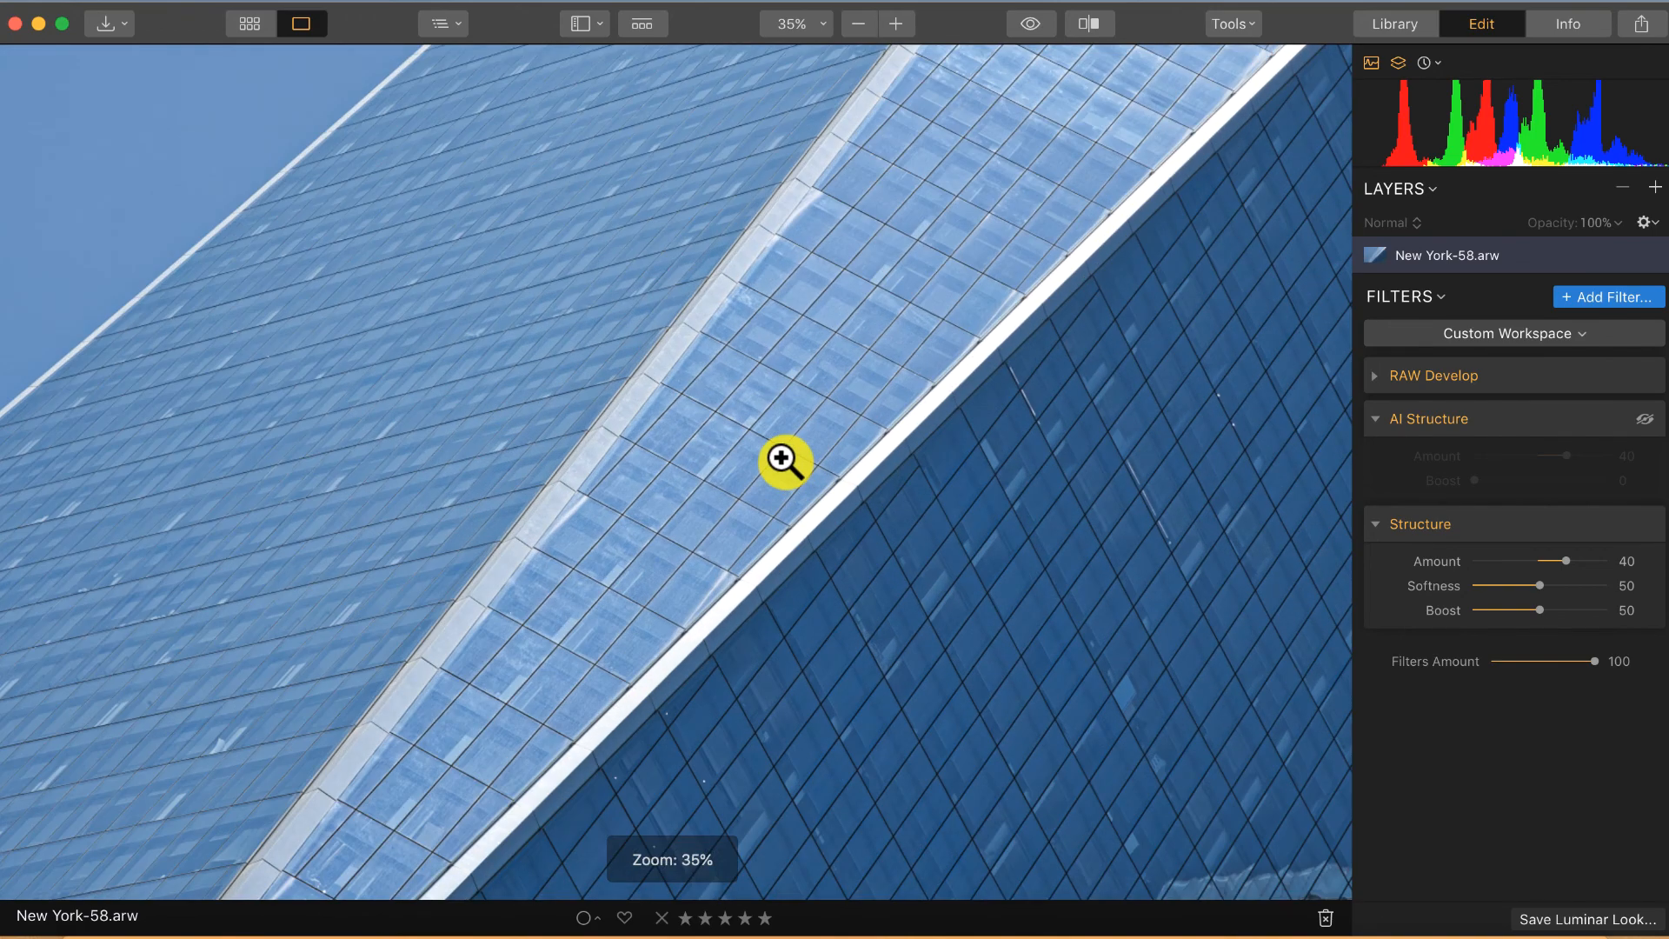
{"action": "left_click", "coordinate": [784, 460]}
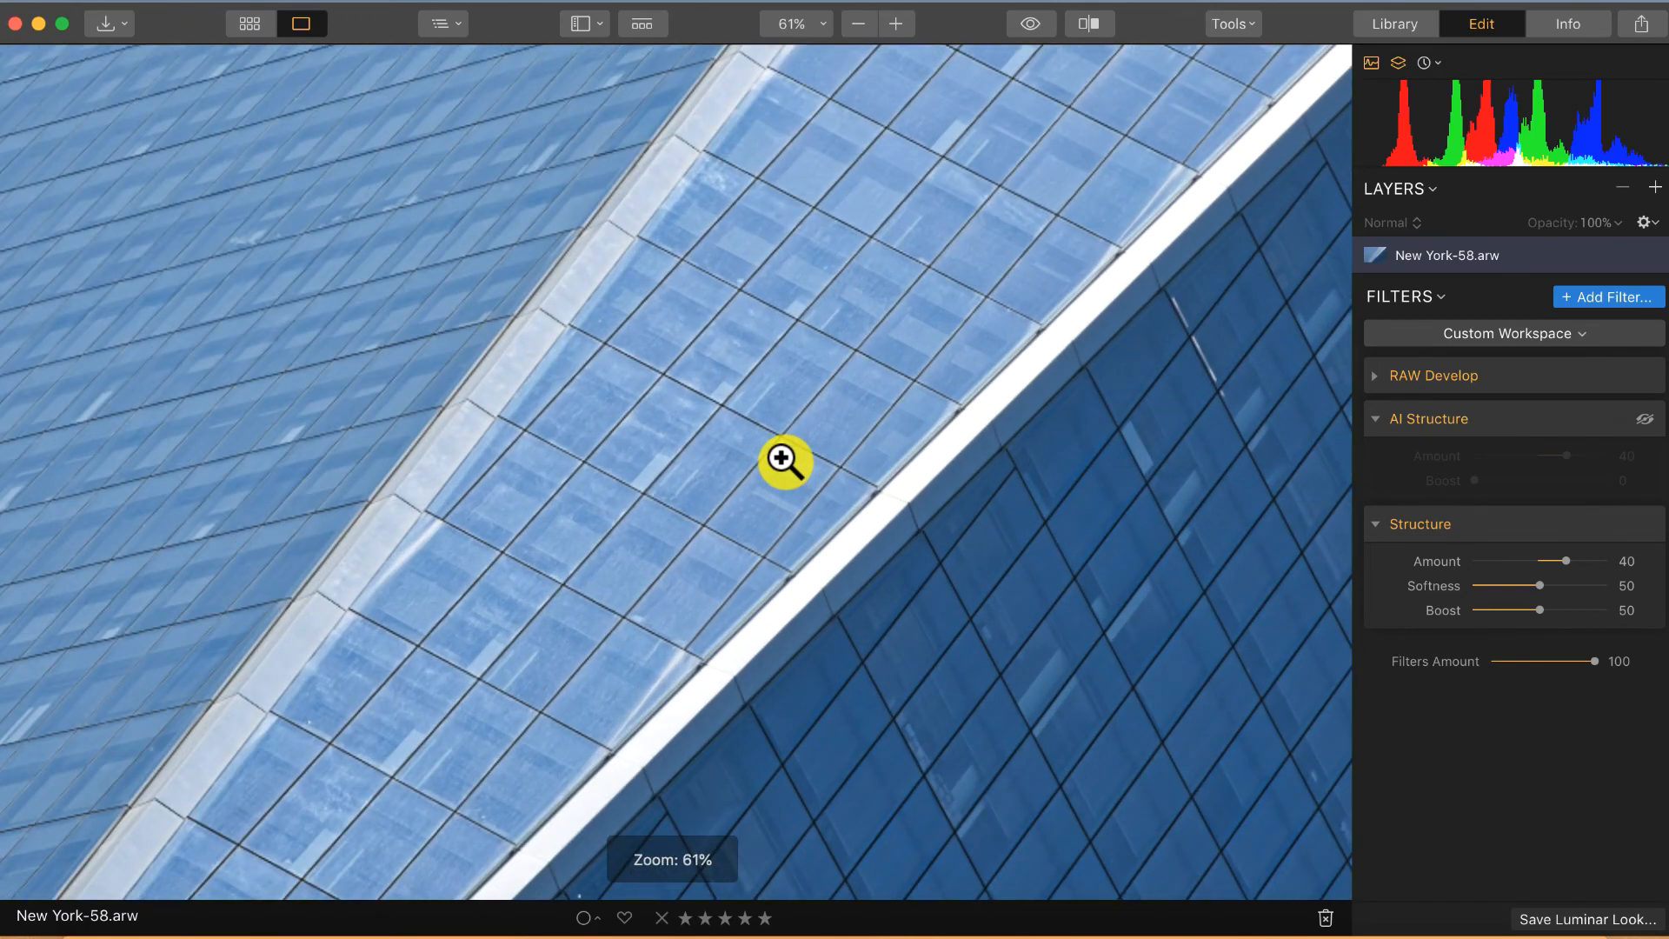
{"action": "left_click", "coordinate": [783, 459]}
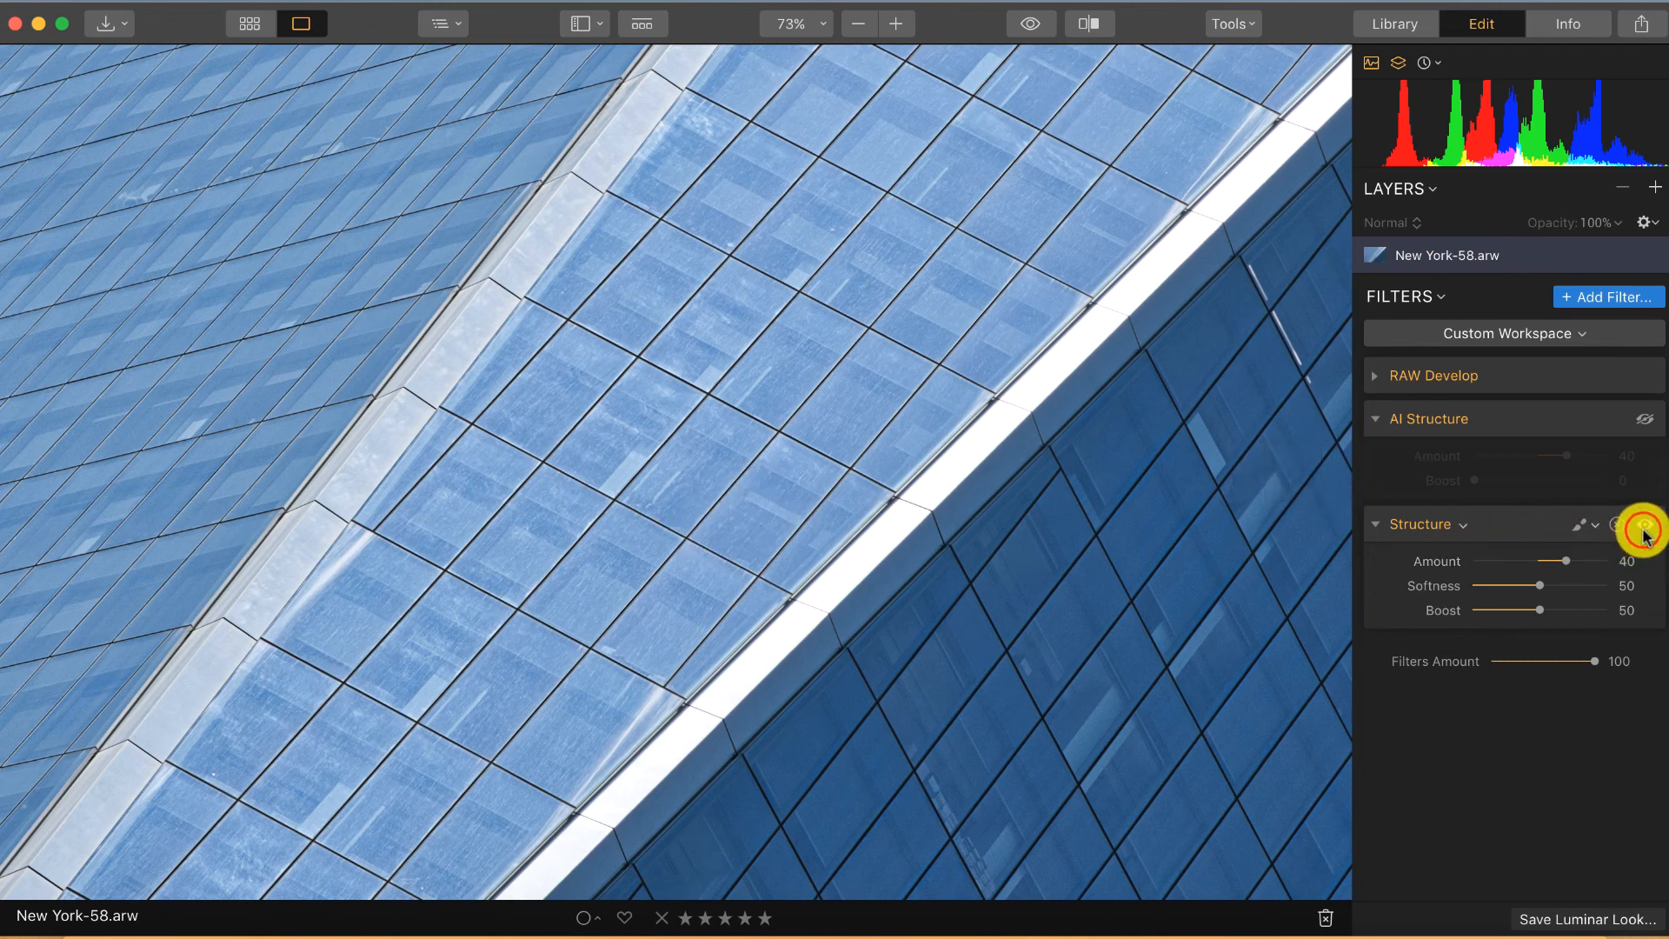
{"action": "left_click", "coordinate": [1645, 525]}
{"action": "left_click", "coordinate": [1645, 525]}
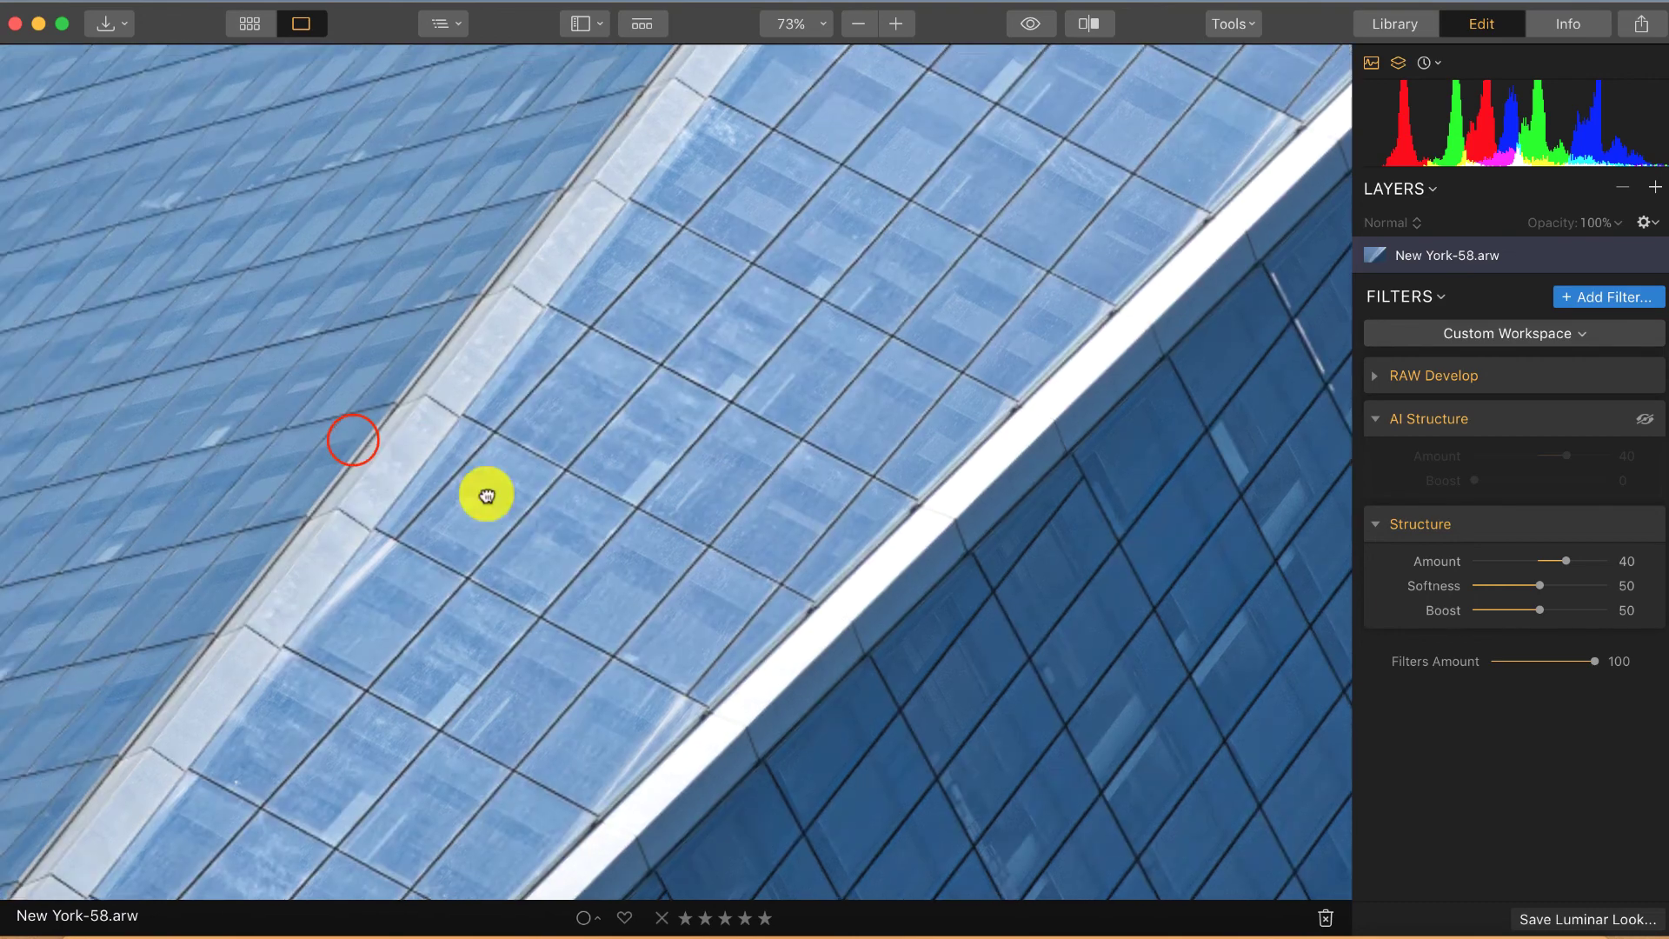
- Pan to the building edge against the sky, compare Structure there, then switch it off
{"action": "left_click_drag", "start_coordinate": [353, 437], "coordinate": [1026, 655]}
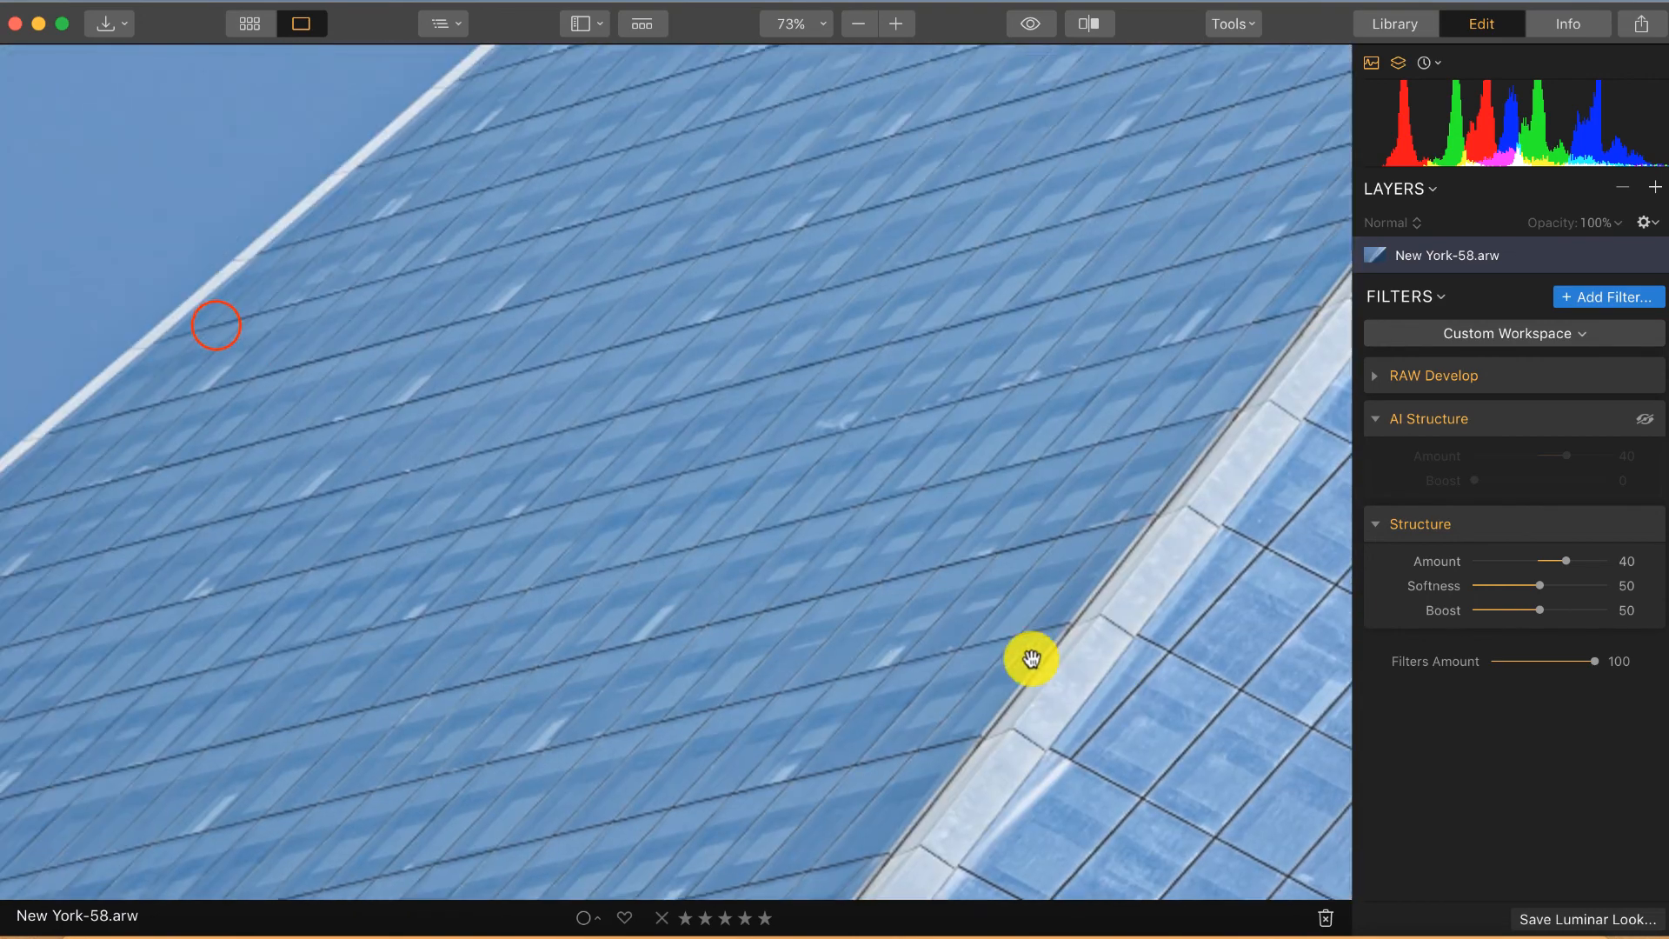
{"action": "left_click_drag", "start_coordinate": [200, 313], "coordinate": [593, 536]}
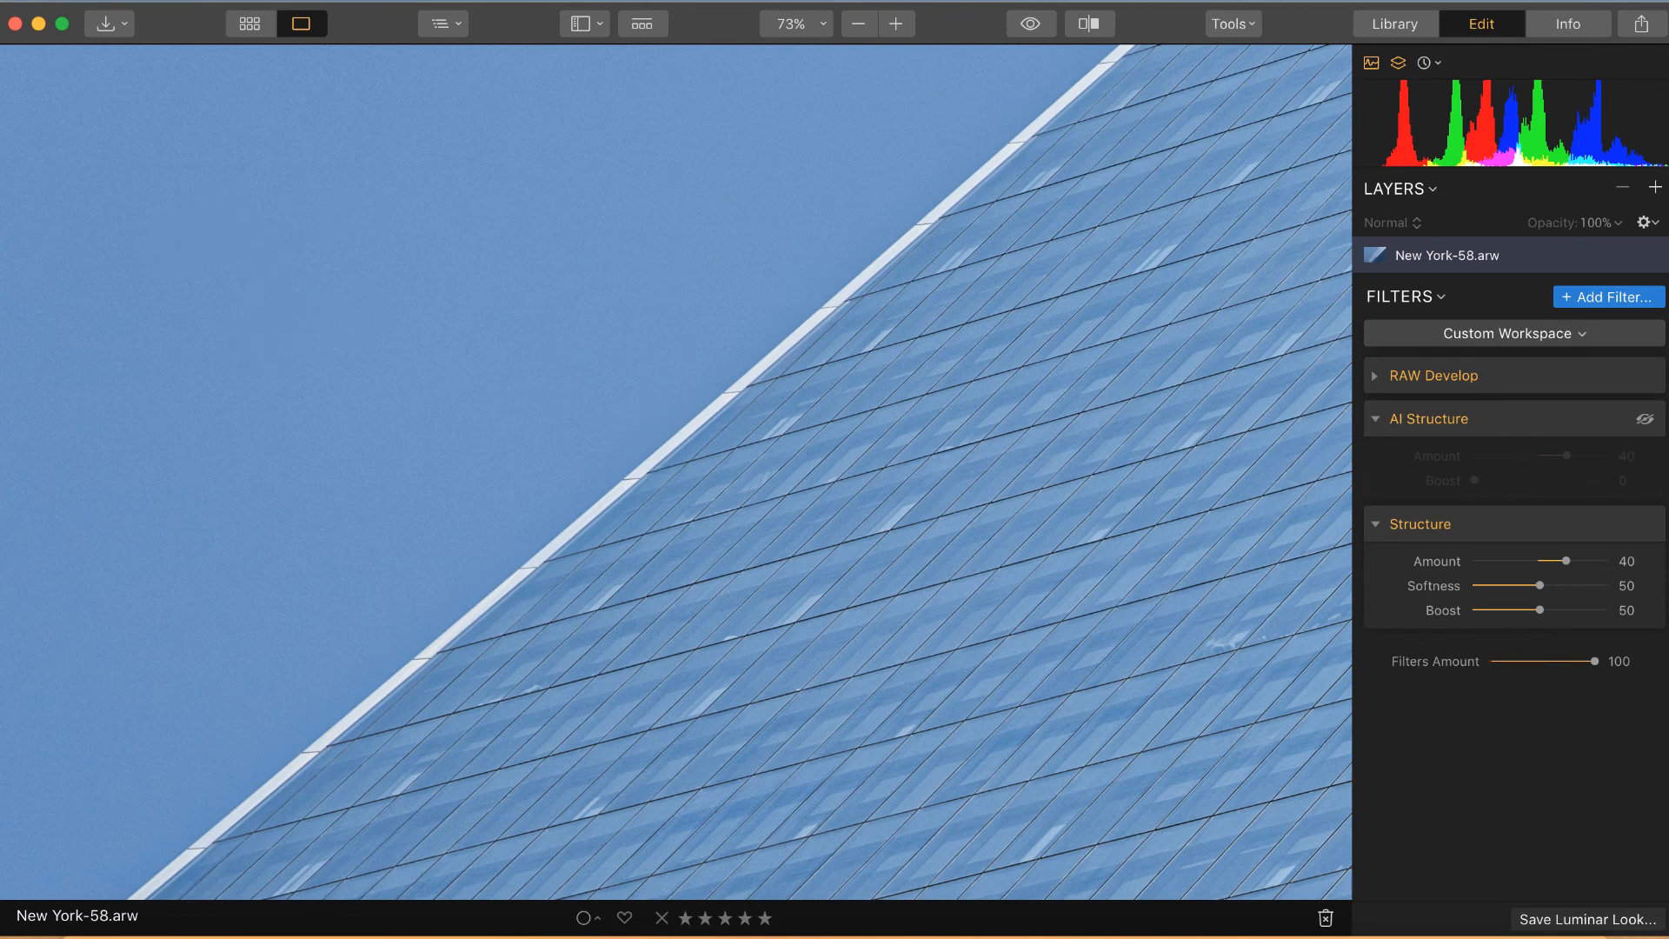
{"action": "mouse_move", "coordinate": [1512, 523]}
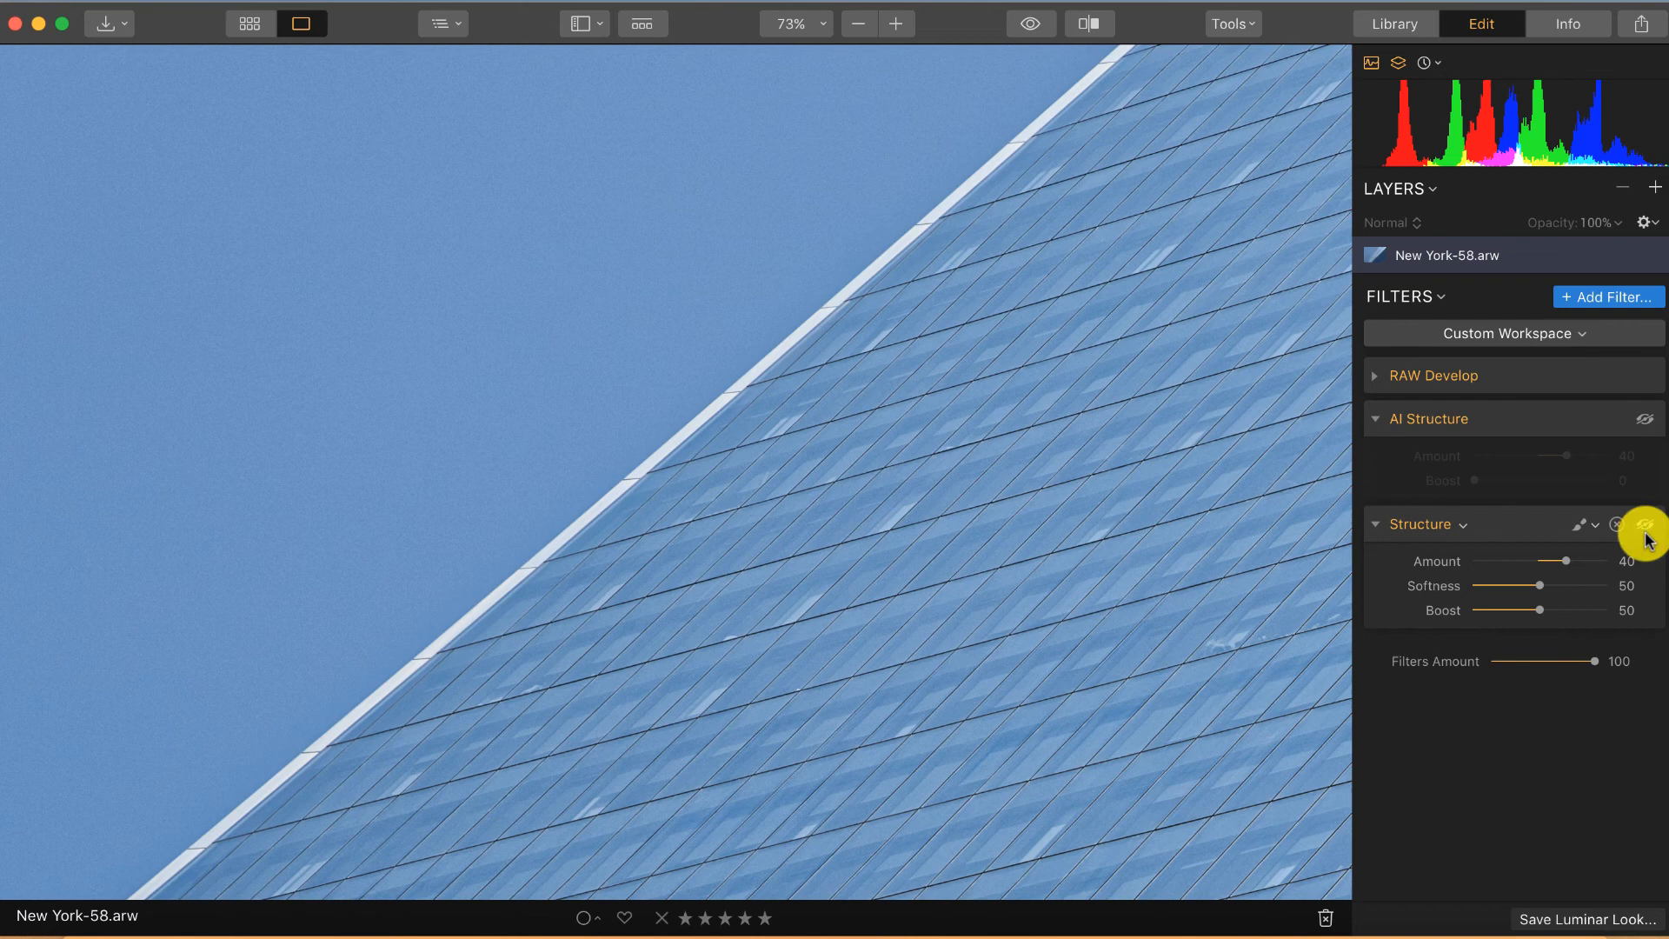
{"action": "left_click", "coordinate": [1649, 529]}
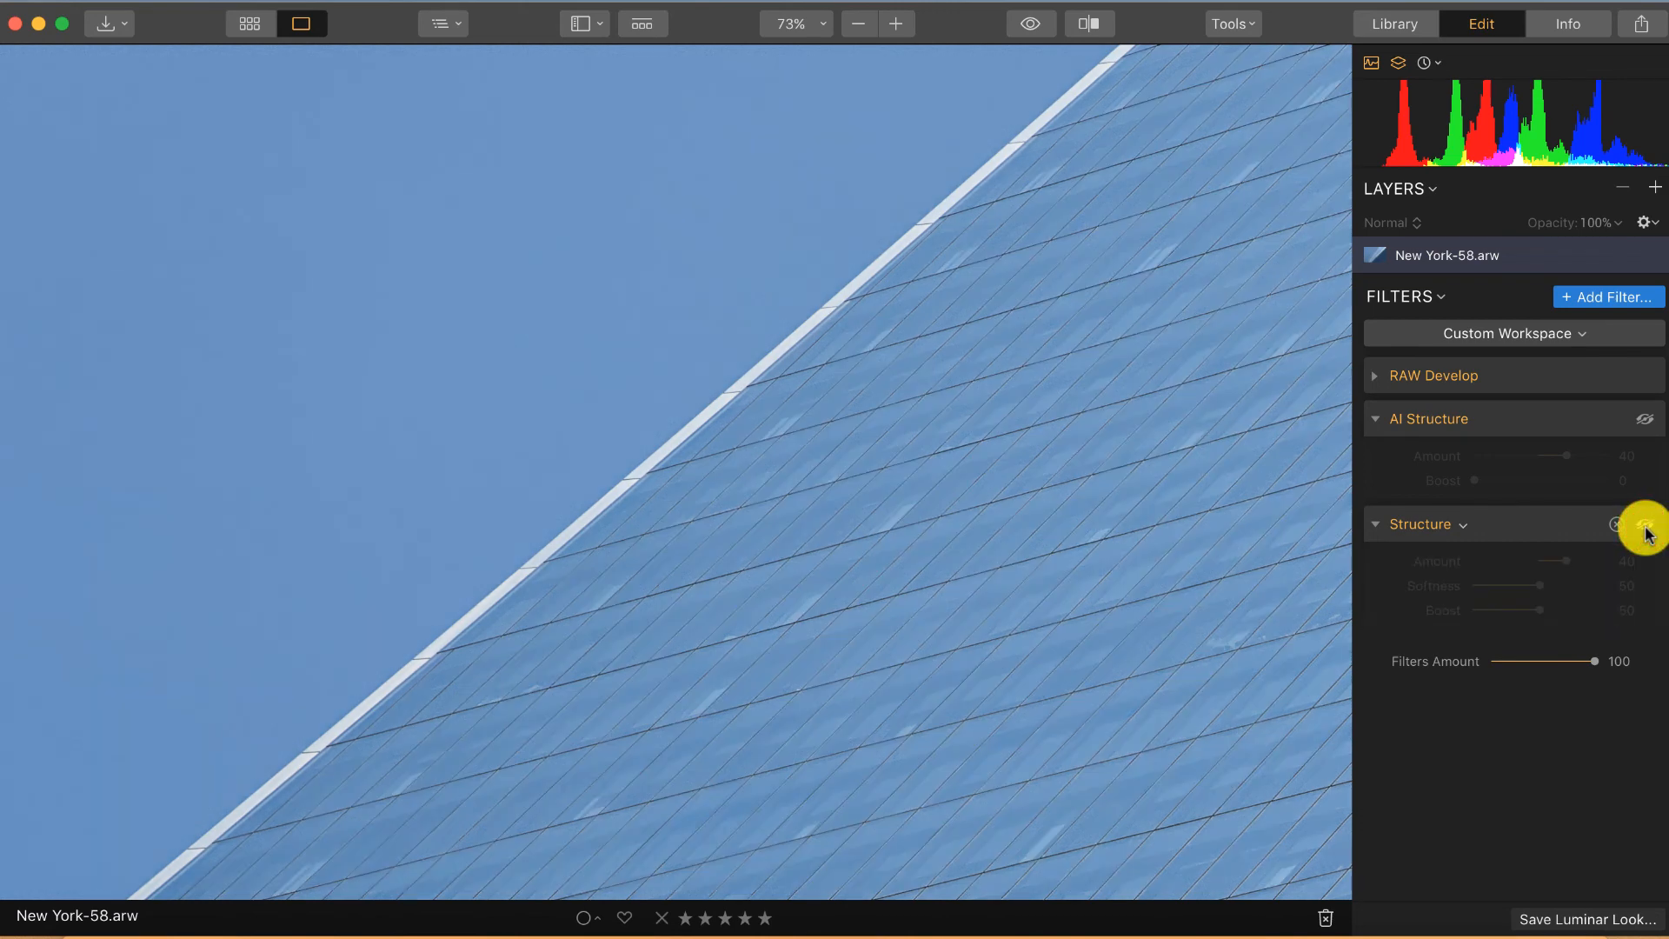
{"action": "left_click", "coordinate": [1649, 529]}
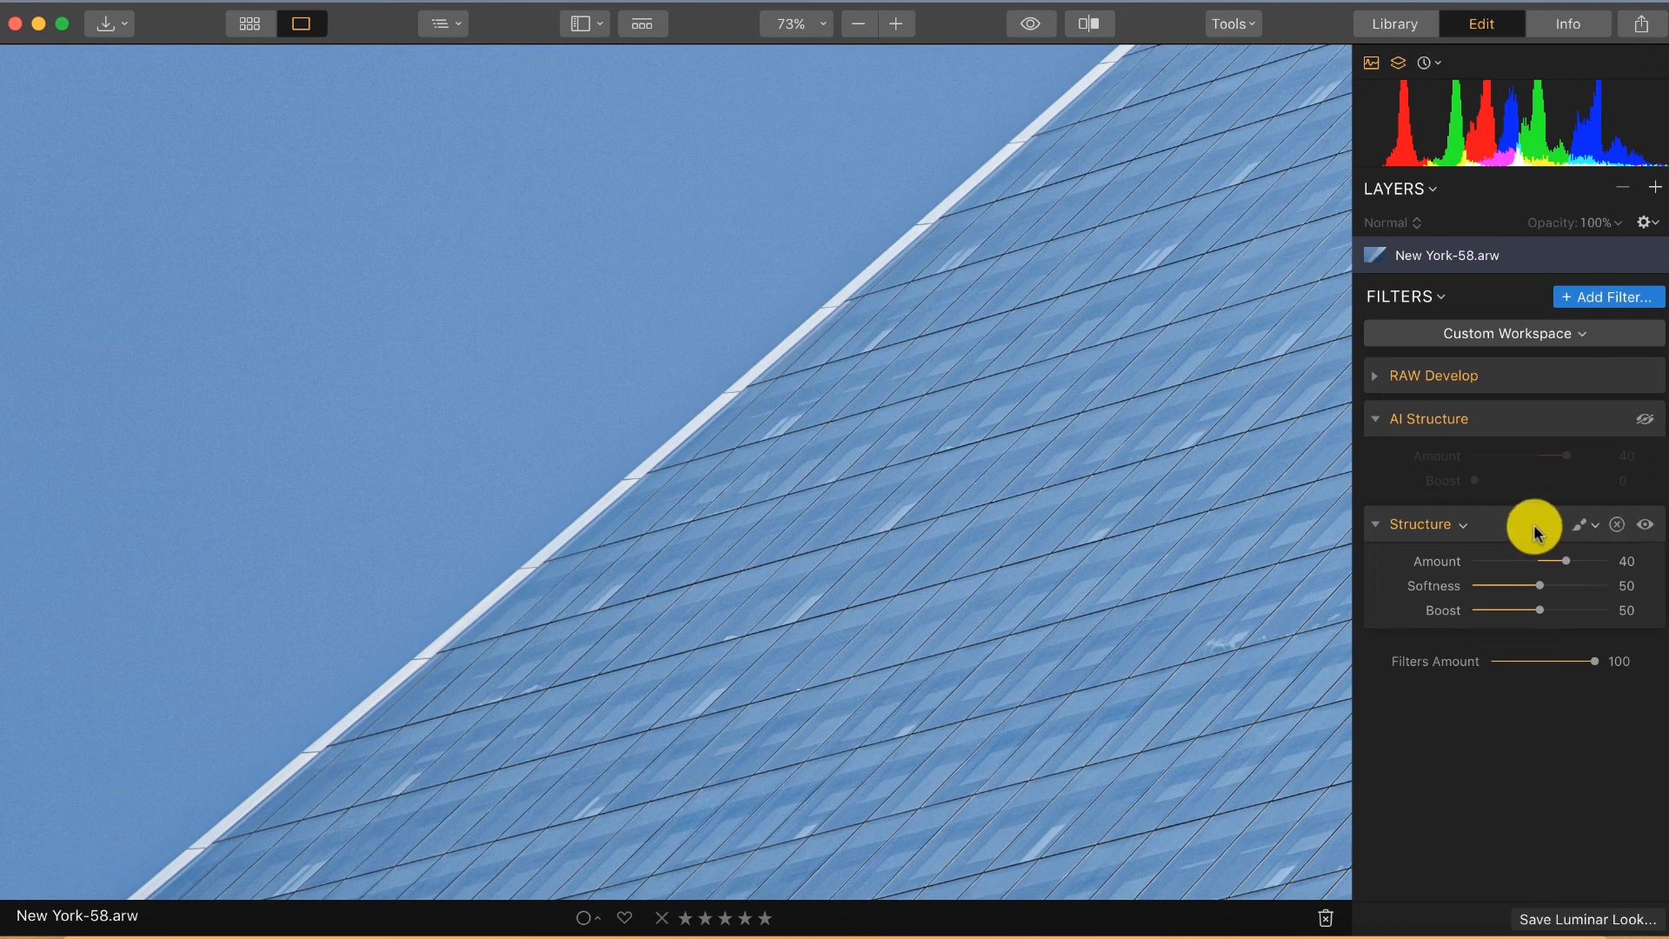
{"action": "left_click", "coordinate": [1646, 524]}
{"action": "scroll", "coordinate": [634, 544], "scroll_direction": "up", "scroll_amount": 2}
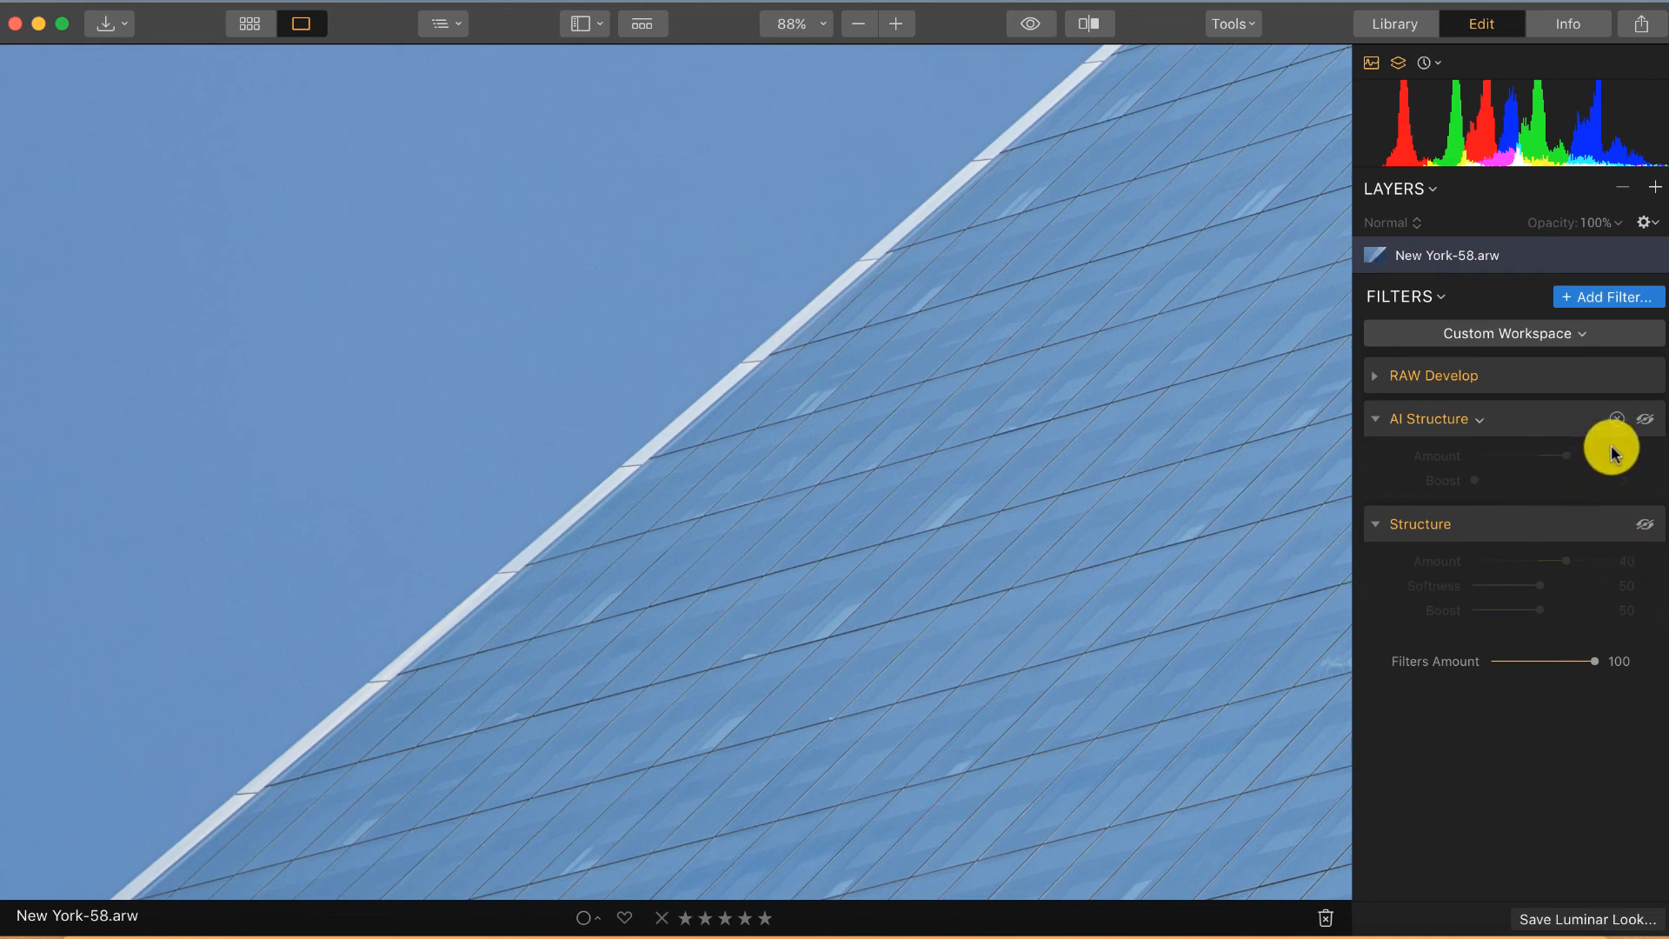
{"action": "left_click", "coordinate": [1641, 421]}
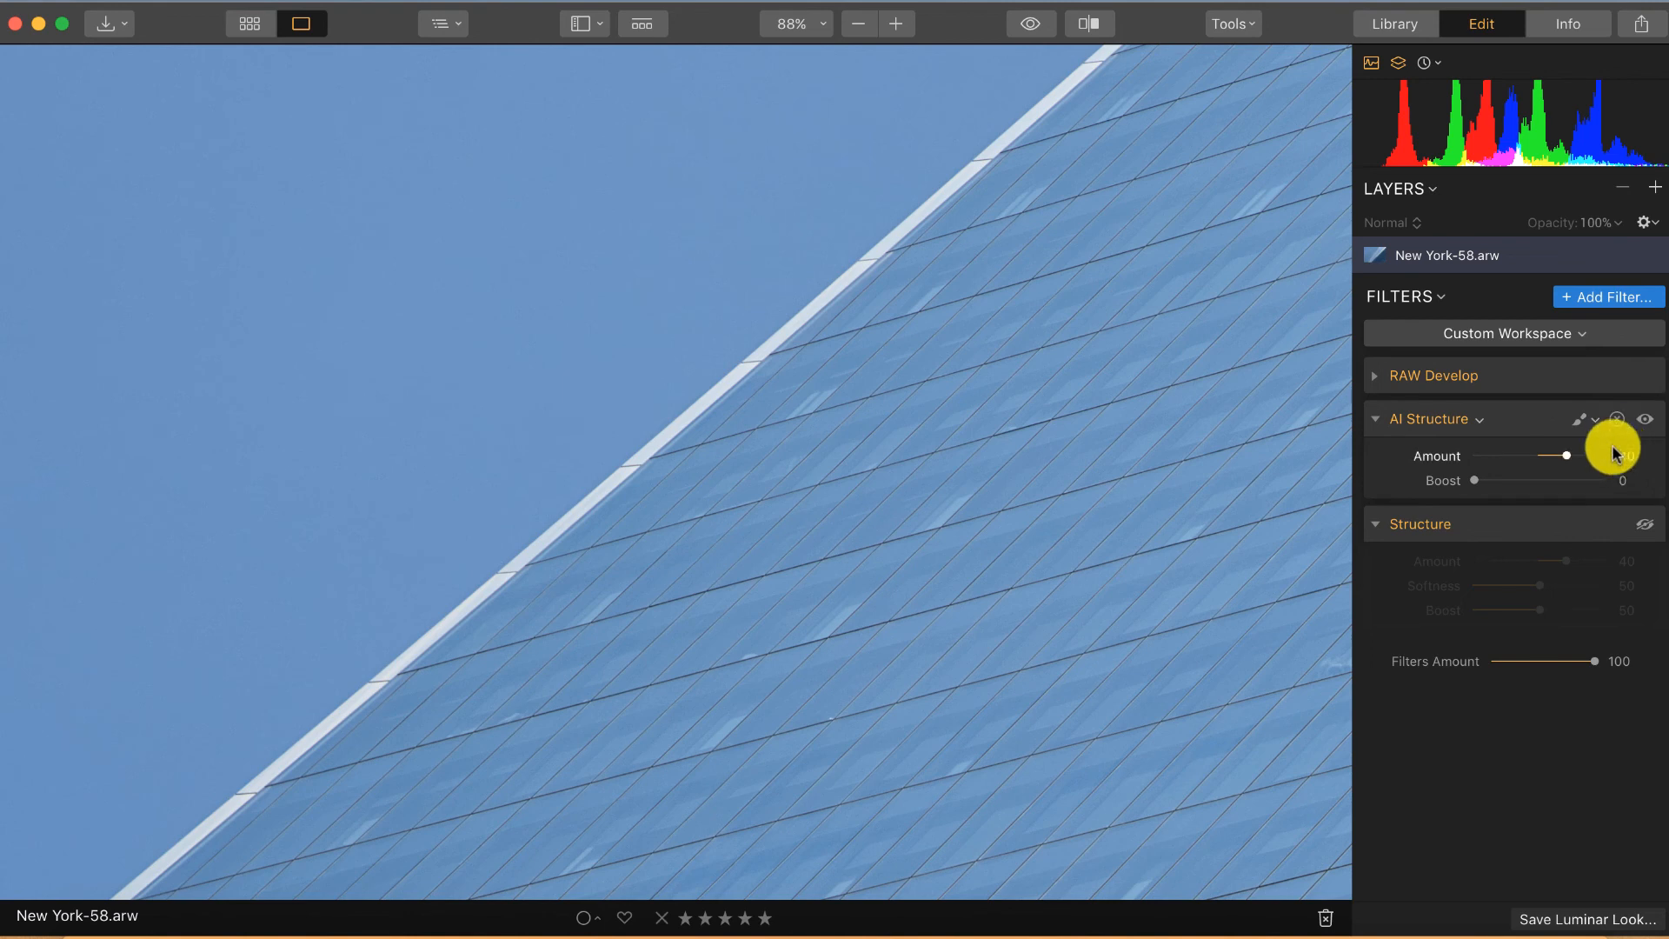
{"action": "left_click", "coordinate": [1643, 426]}
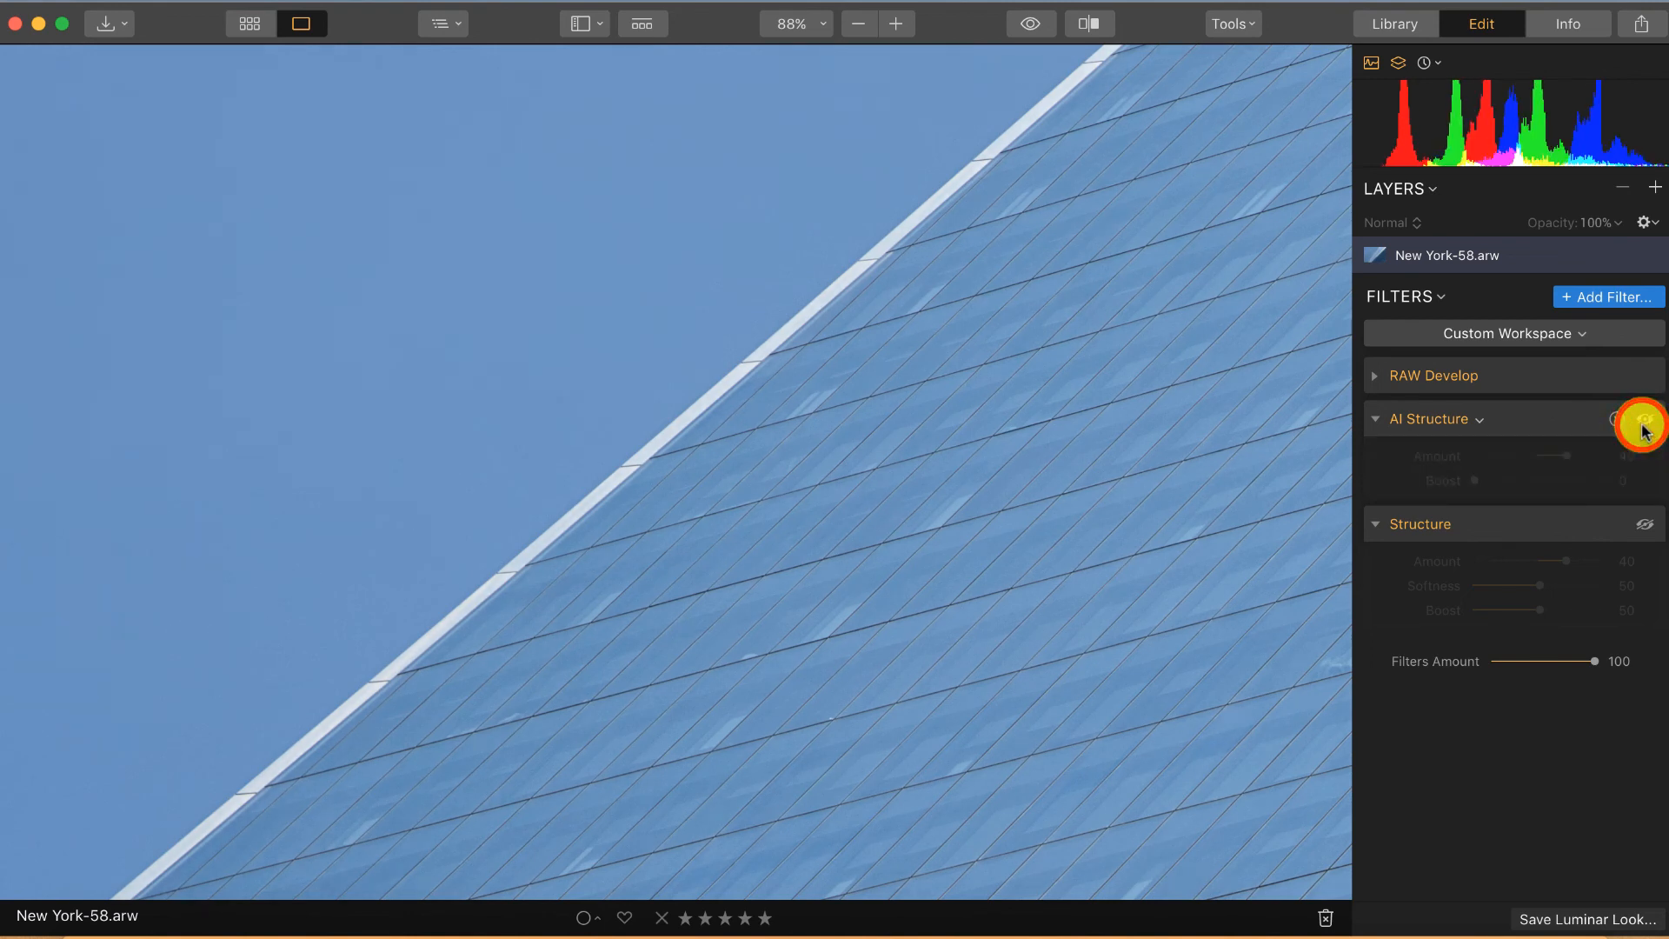
{"action": "left_click", "coordinate": [1643, 425]}
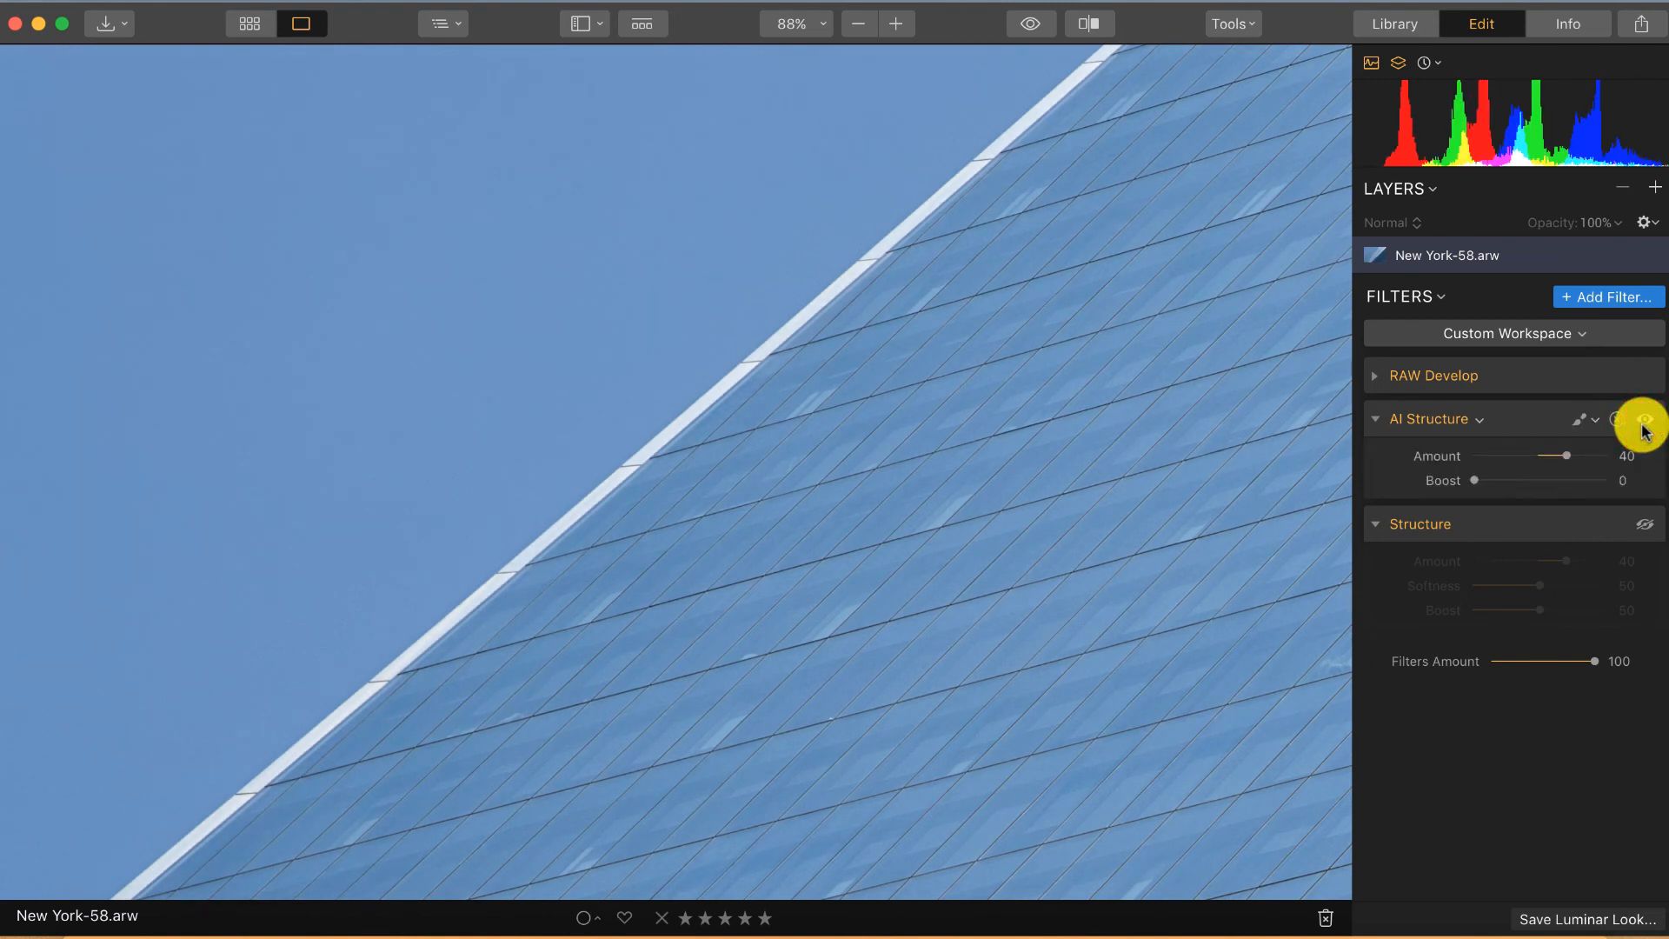
{"action": "left_click", "coordinate": [1643, 426]}
{"action": "left_click", "coordinate": [1644, 425]}
{"action": "left_click", "coordinate": [1644, 426]}
{"action": "left_click", "coordinate": [1643, 425]}
{"action": "left_click", "coordinate": [1644, 426]}
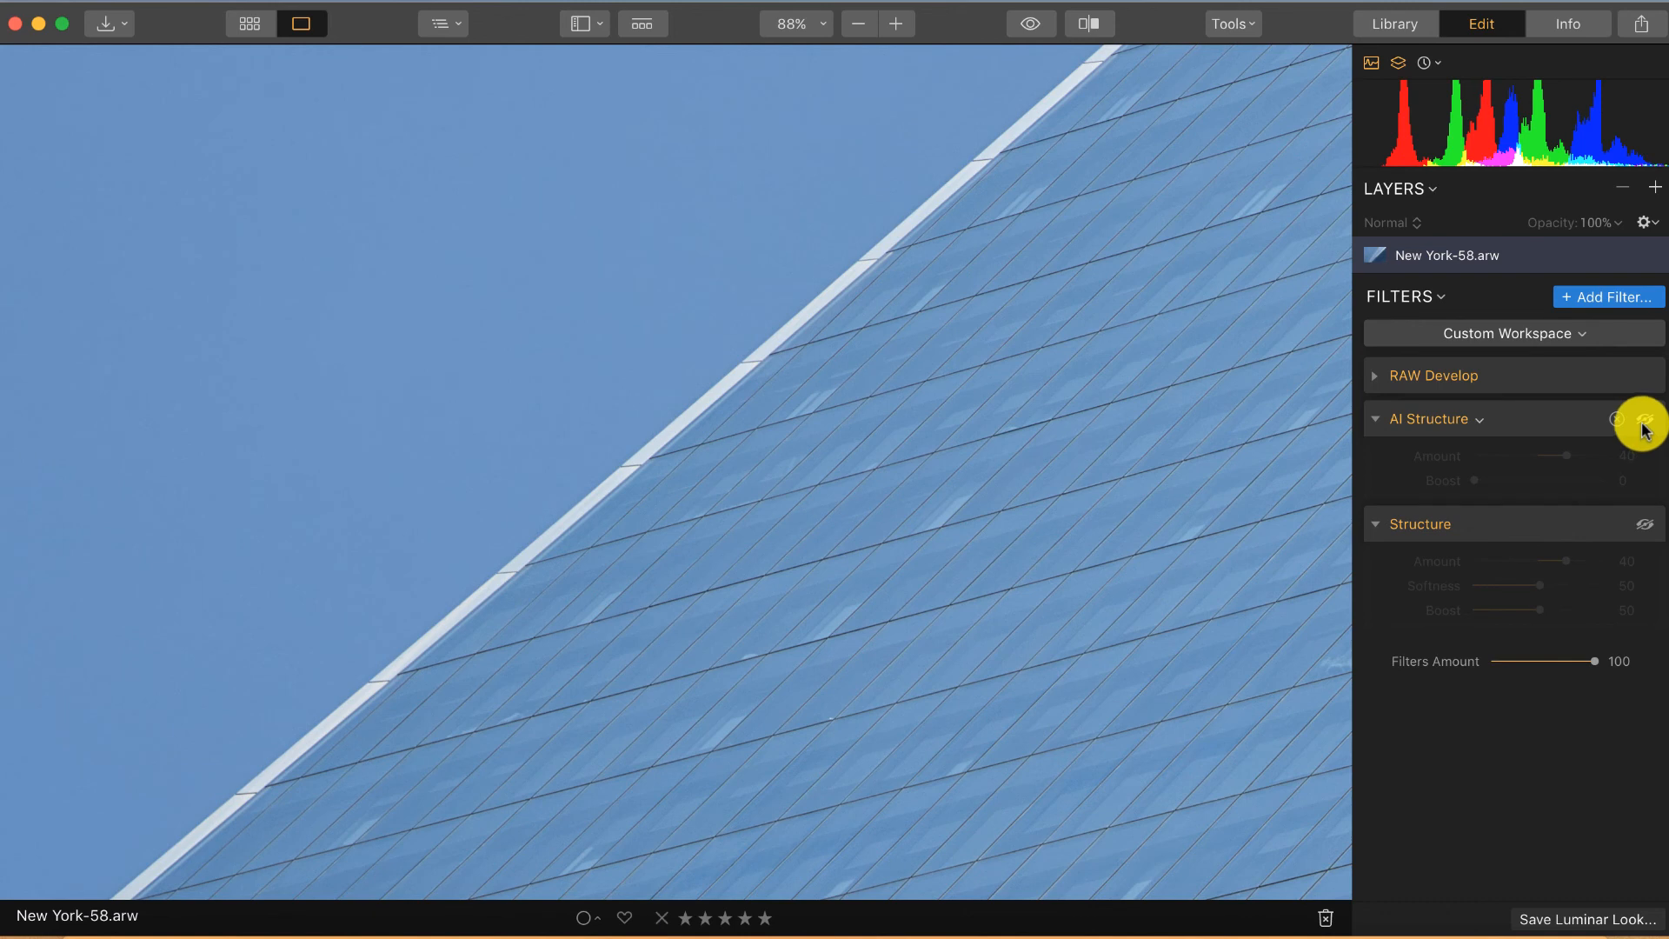
{"action": "left_click", "coordinate": [1644, 426]}
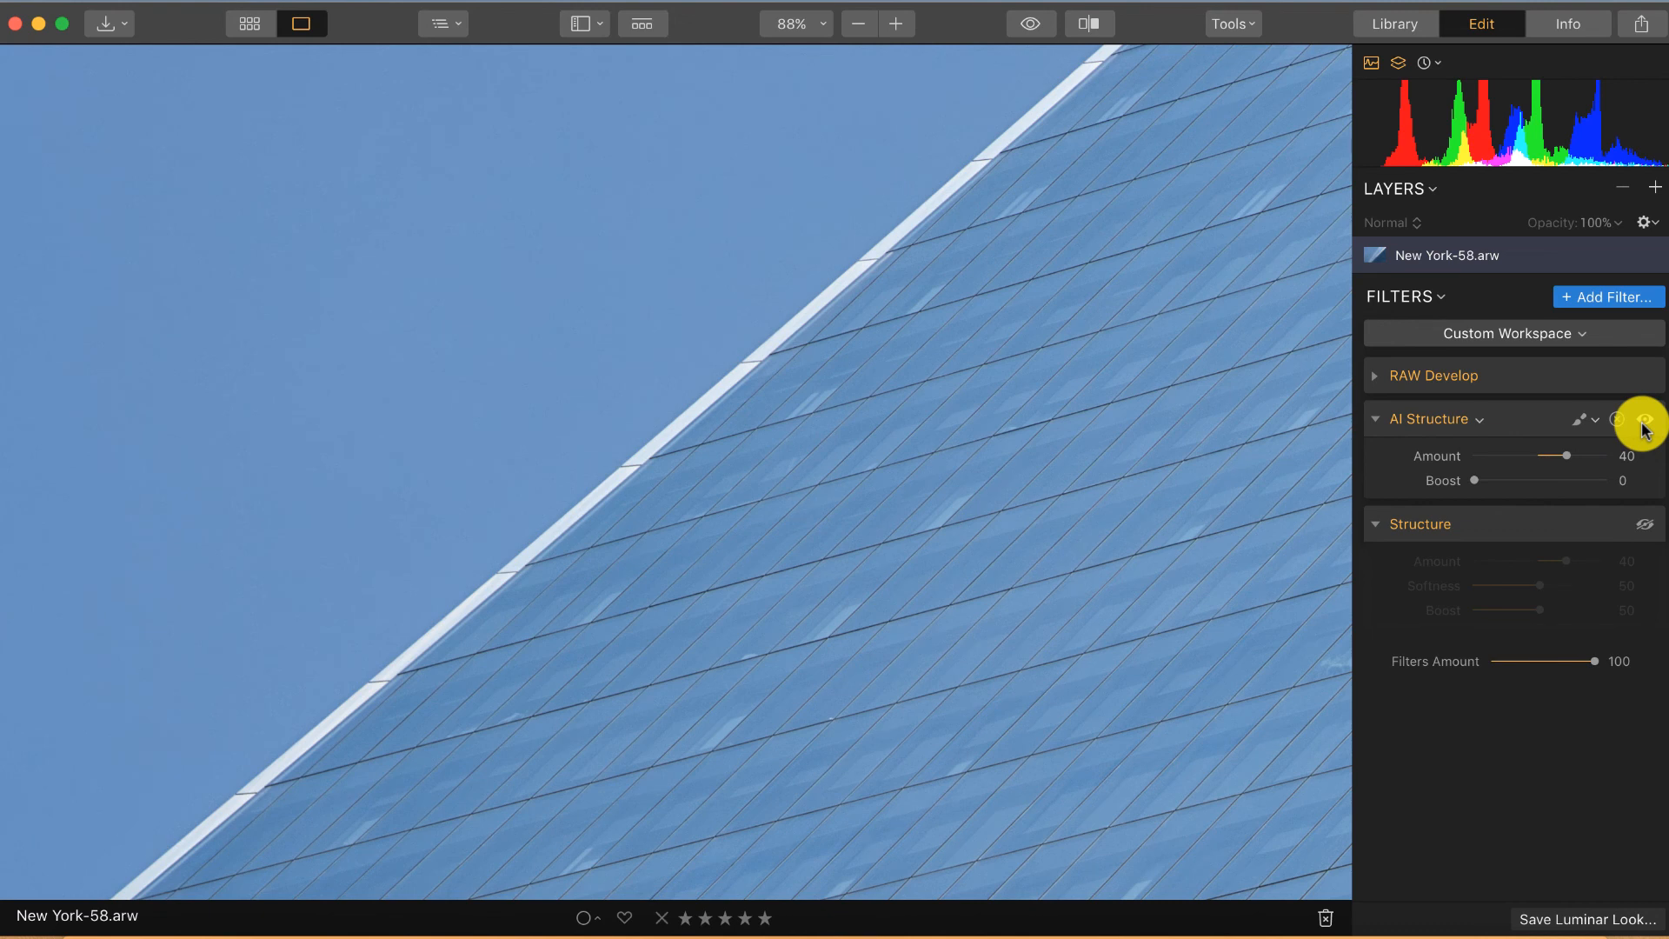
{"action": "left_click", "coordinate": [1644, 425]}
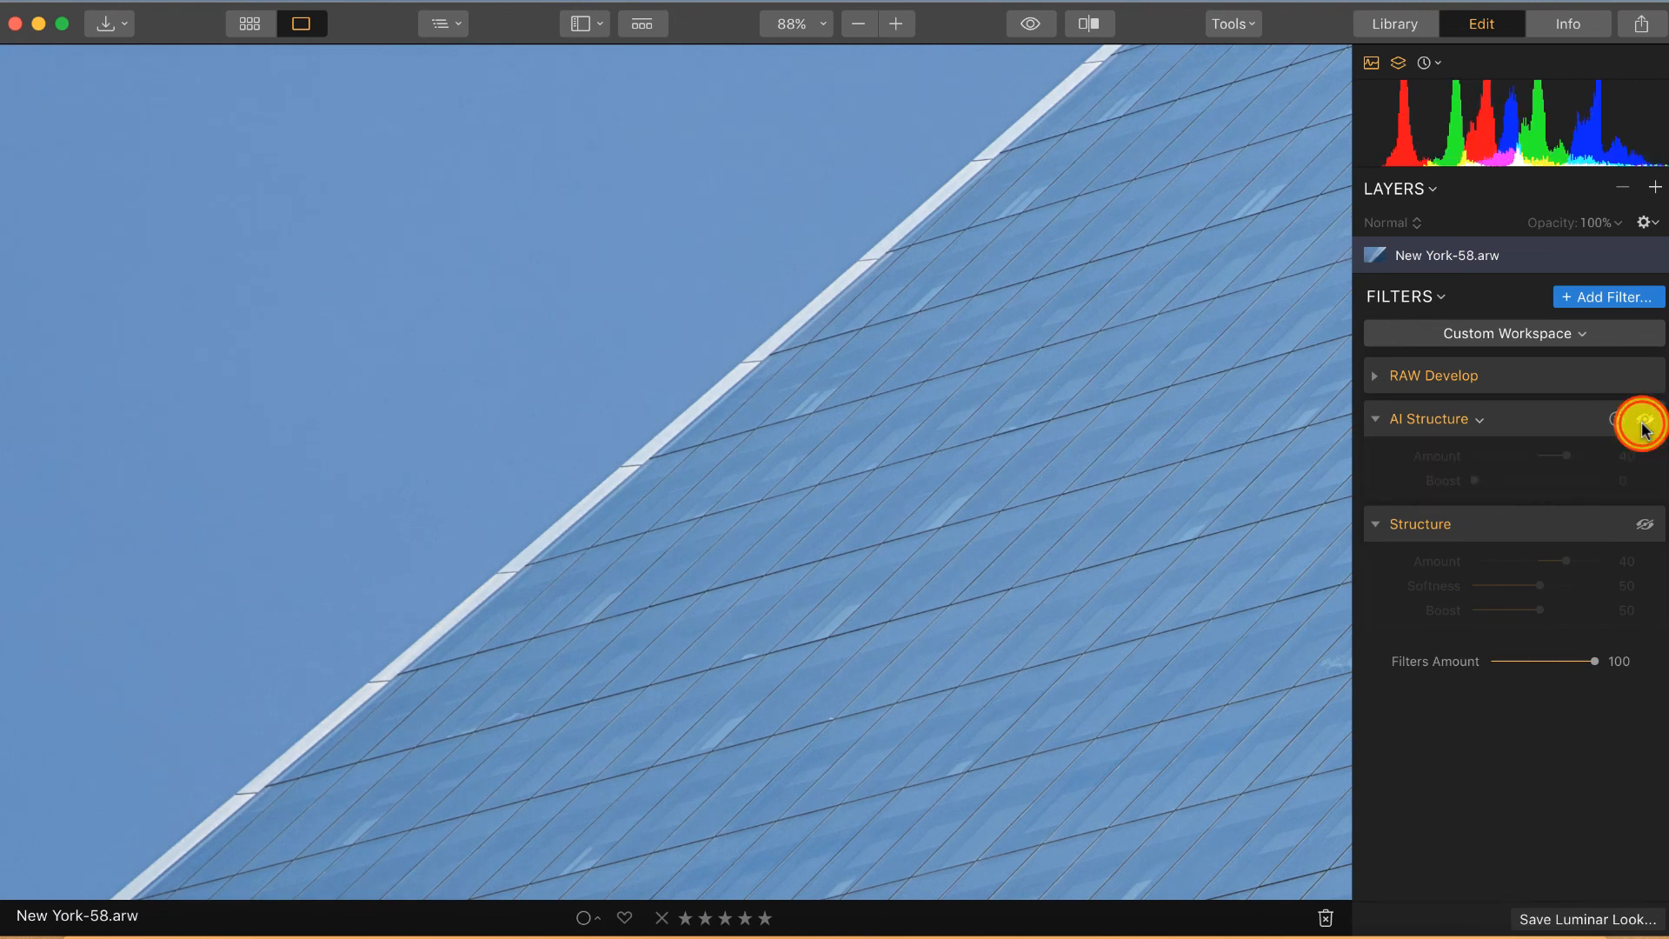
{"action": "left_click", "coordinate": [1645, 425]}
{"action": "left_click", "coordinate": [1644, 425]}
{"action": "scroll", "coordinate": [1063, 451], "scroll_direction": "down", "scroll_amount": 5}
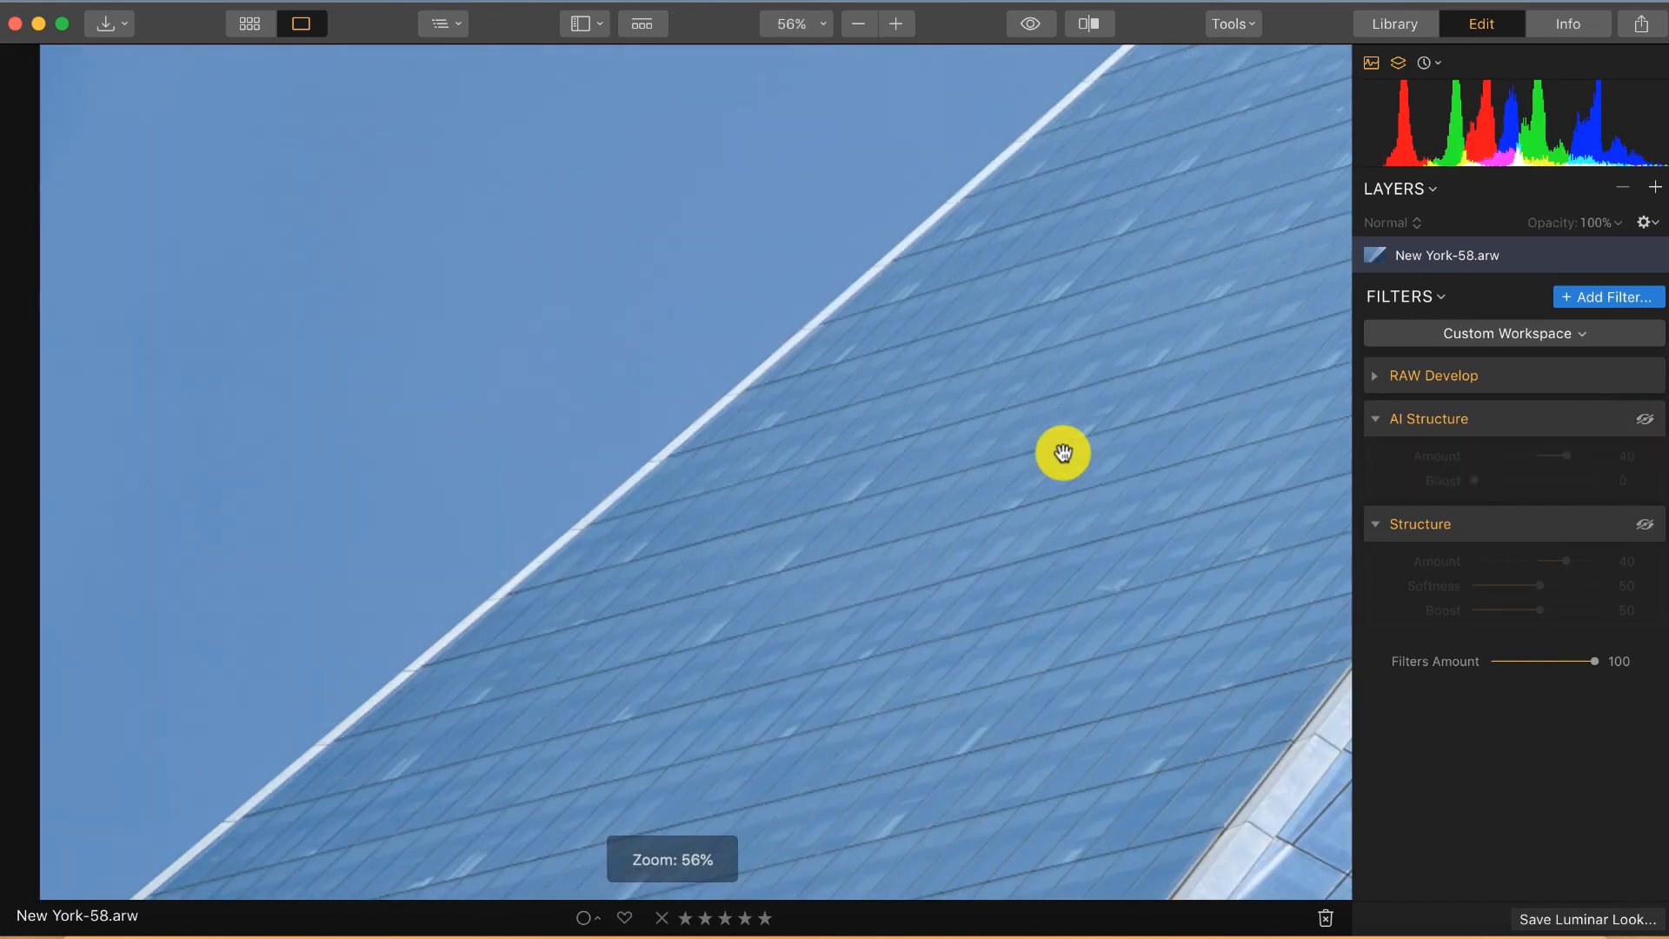
{"action": "scroll", "coordinate": [1064, 451], "scroll_direction": "down", "scroll_amount": 5}
{"action": "scroll", "coordinate": [1063, 464], "scroll_direction": "down", "scroll_amount": 3}
{"action": "scroll", "coordinate": [1063, 470], "scroll_direction": "down", "scroll_amount": 2}
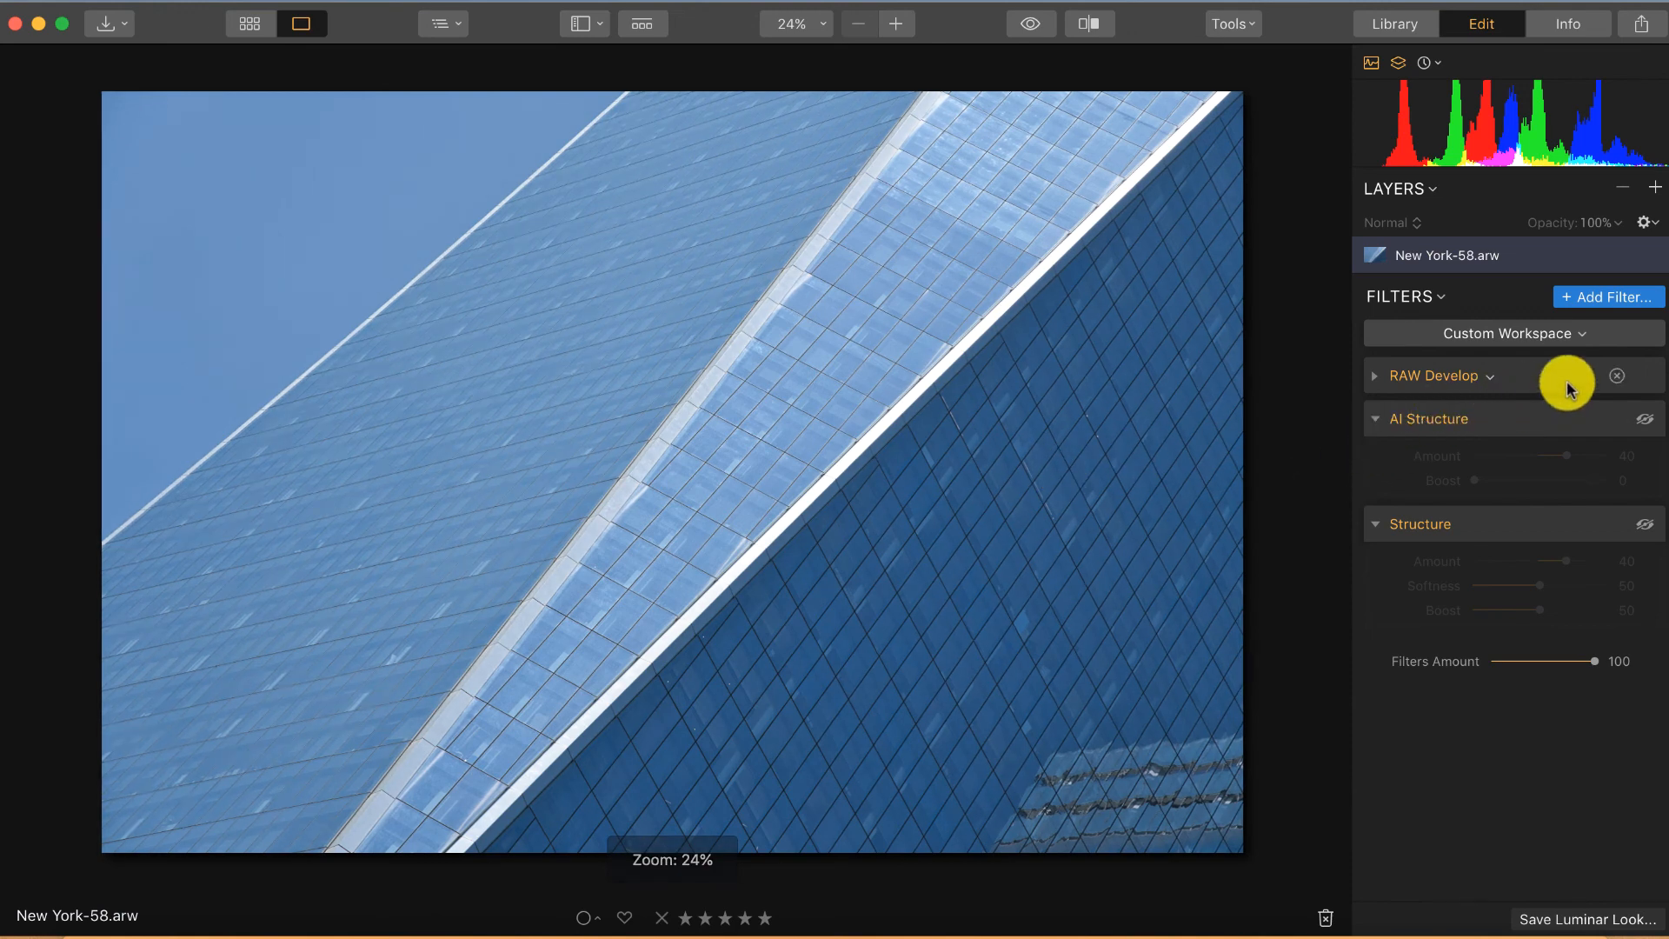
- Enable AI Structure at Amount 40 and compare it off and on, leaving it applied
{"action": "left_click", "coordinate": [1645, 424]}
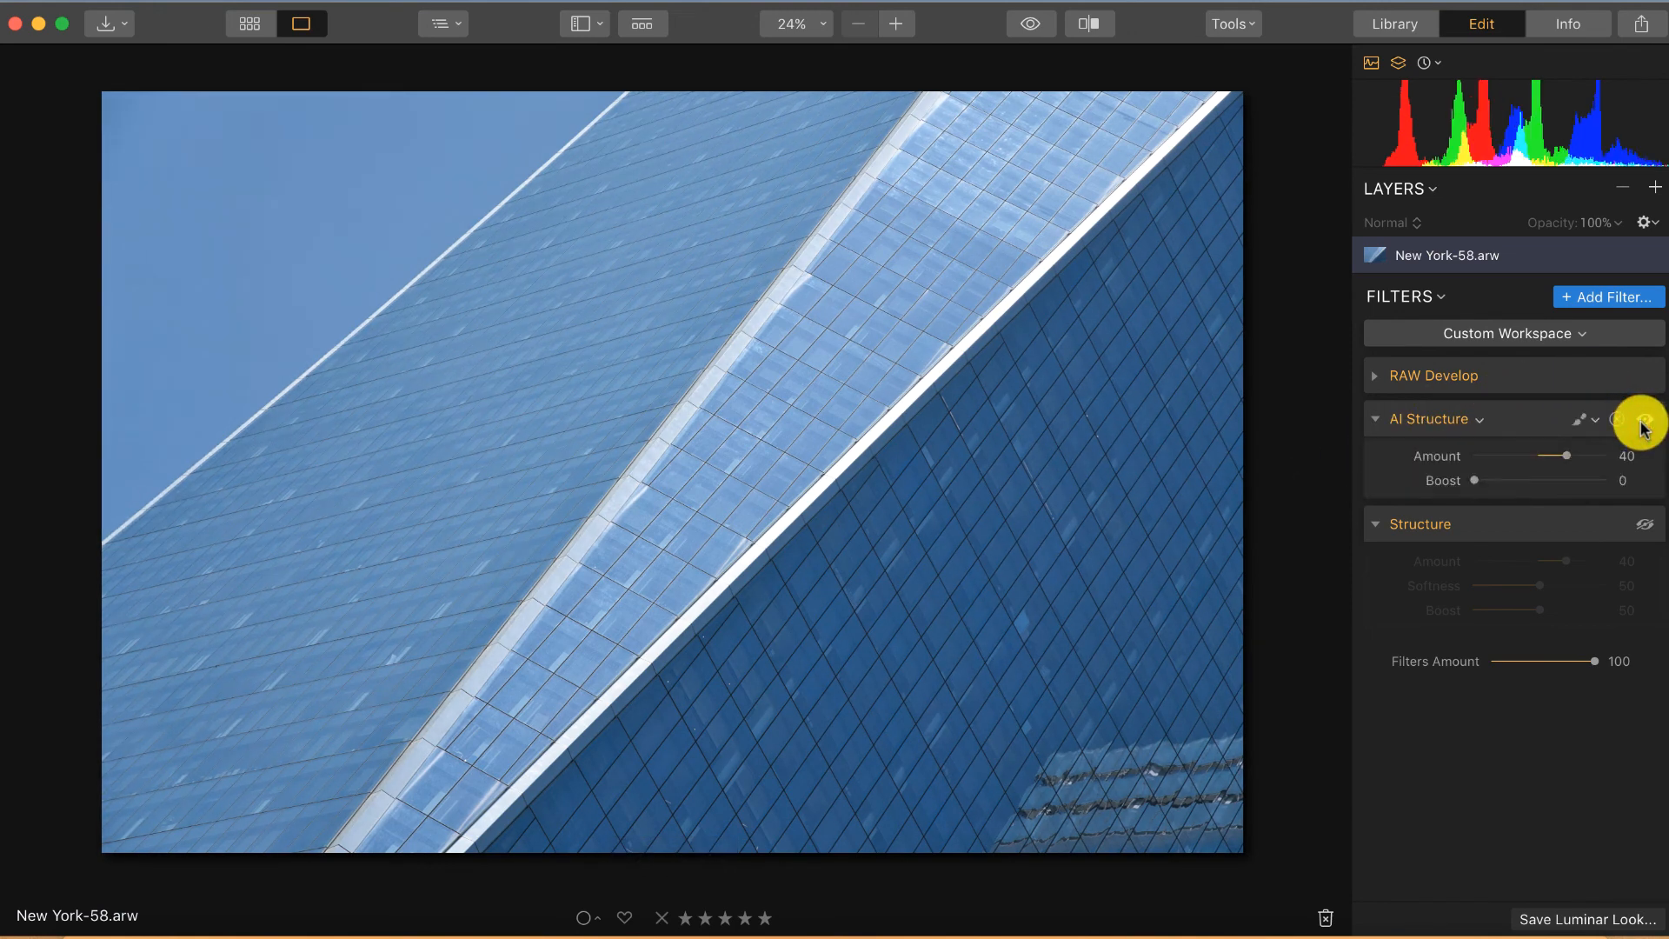
{"action": "left_click", "coordinate": [1645, 423]}
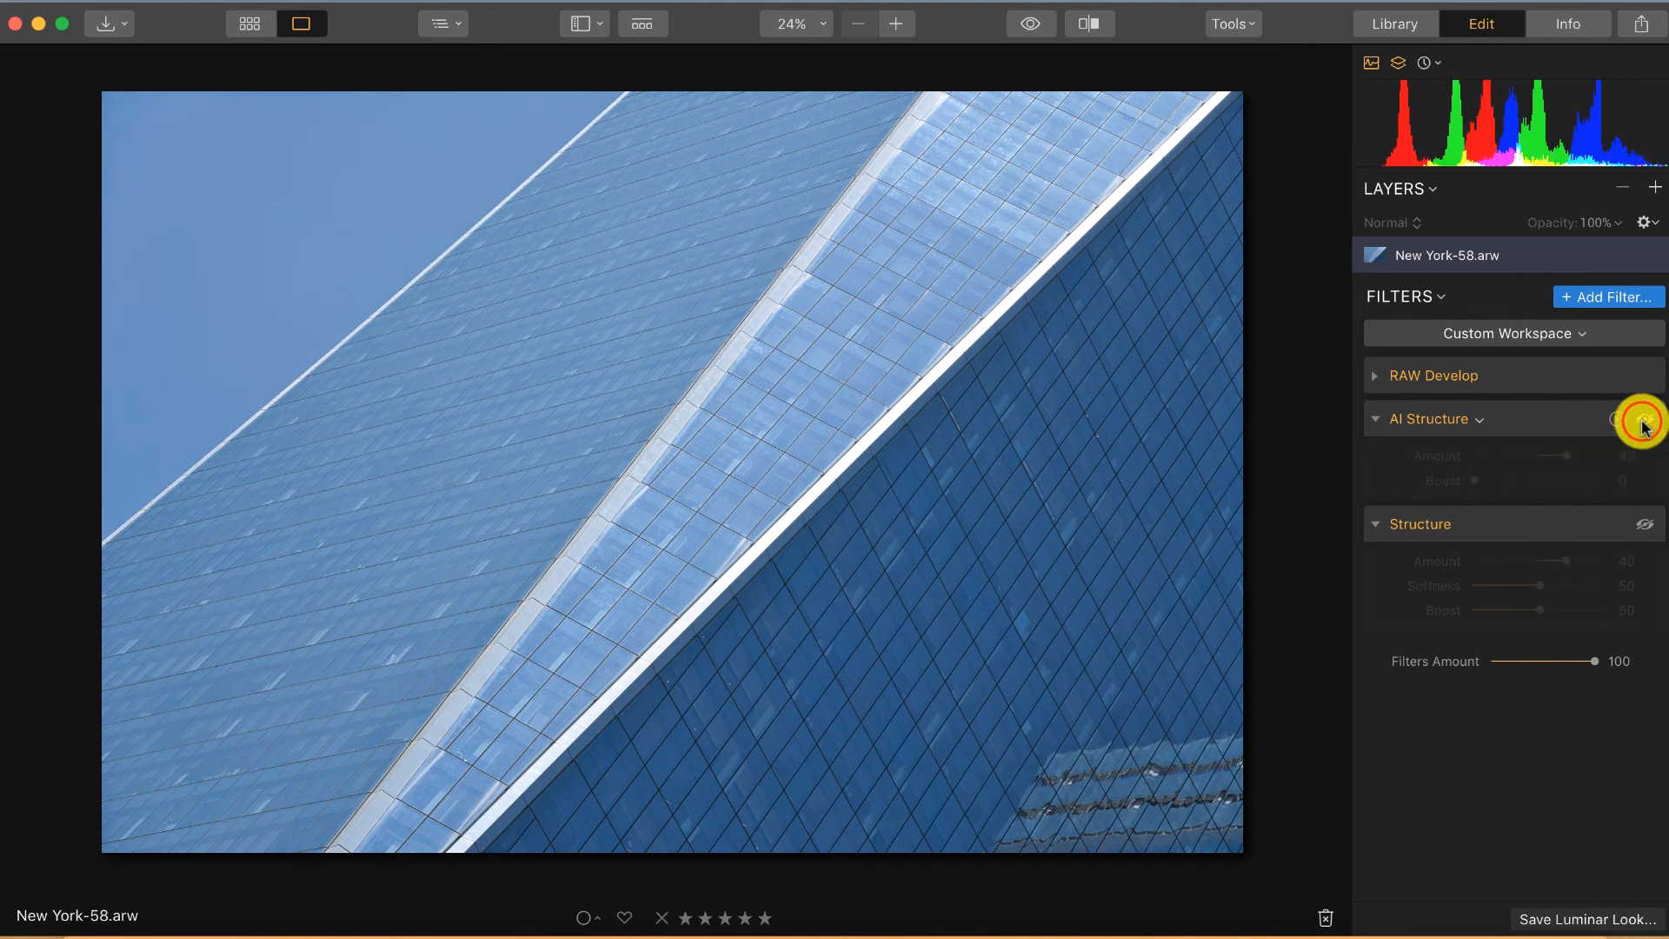
{"action": "left_click", "coordinate": [1645, 423]}
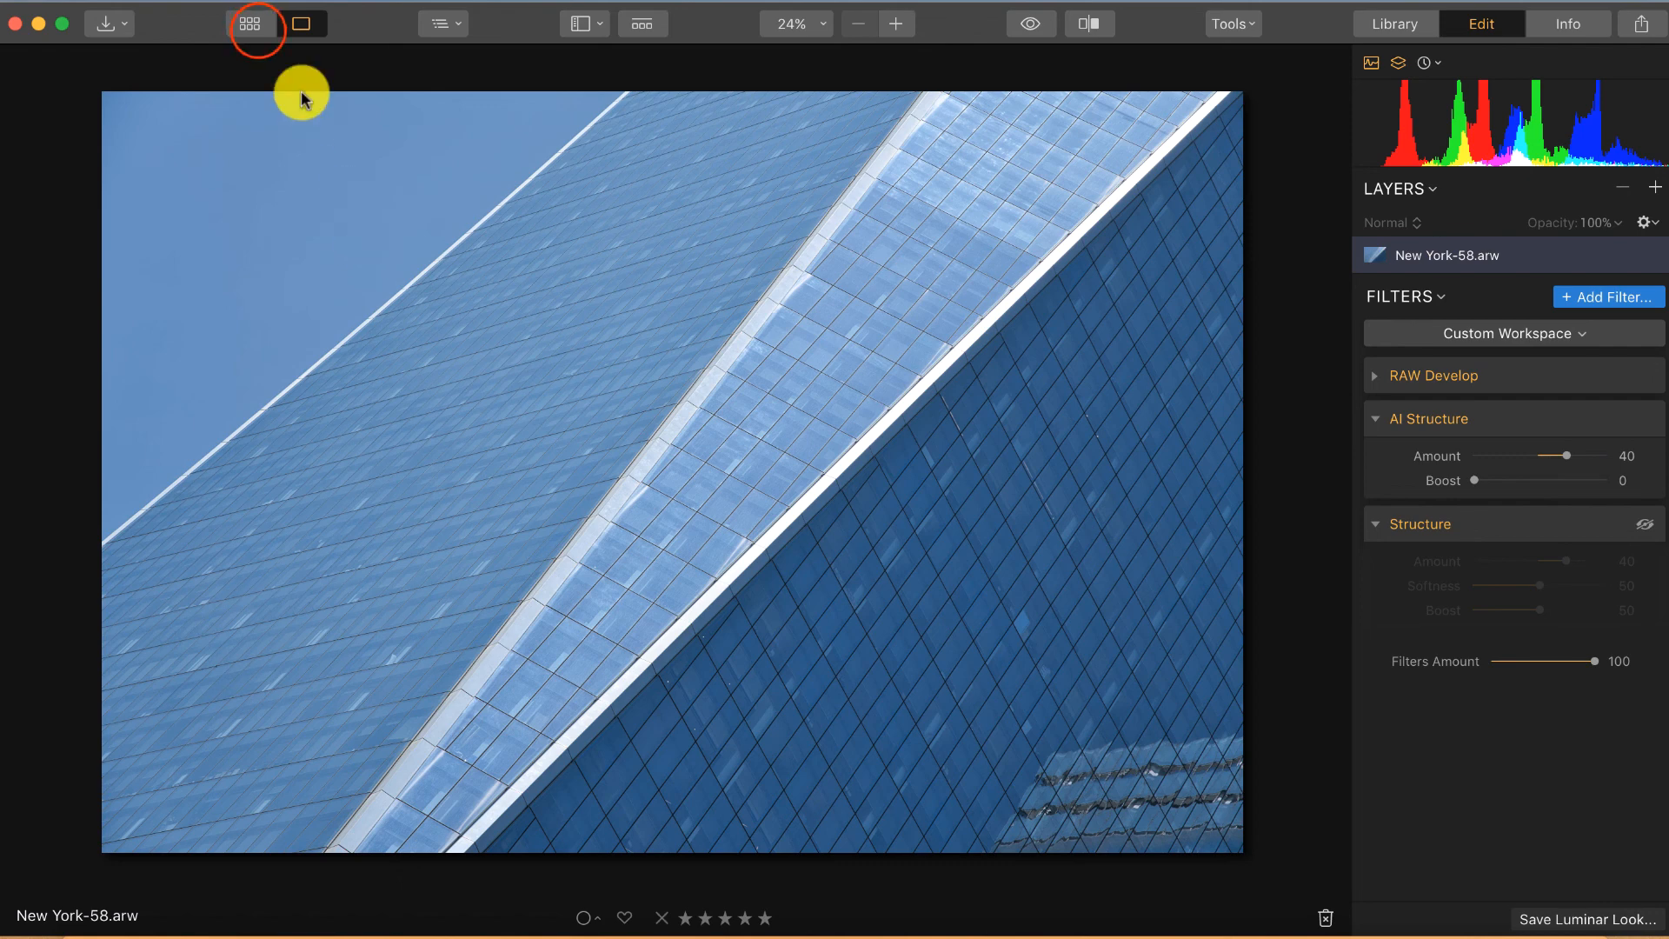
- Return to the album and open the Chefchaouen blue street photo for editing
{"action": "left_click", "coordinate": [251, 24]}
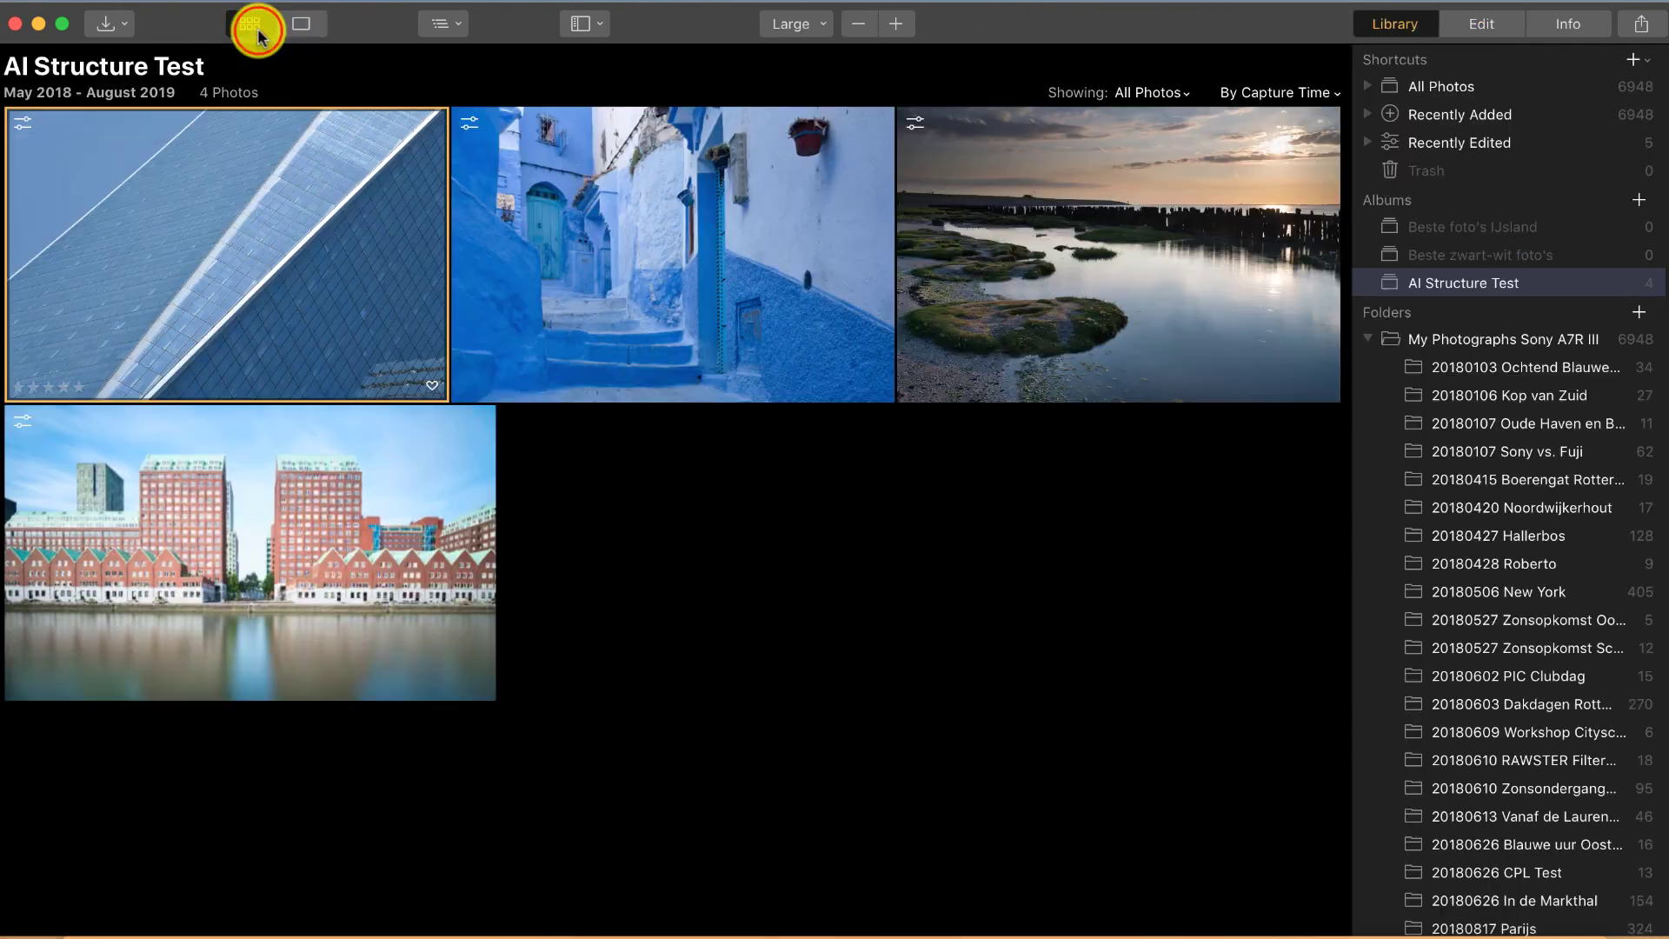
{"action": "double_click", "coordinate": [666, 285]}
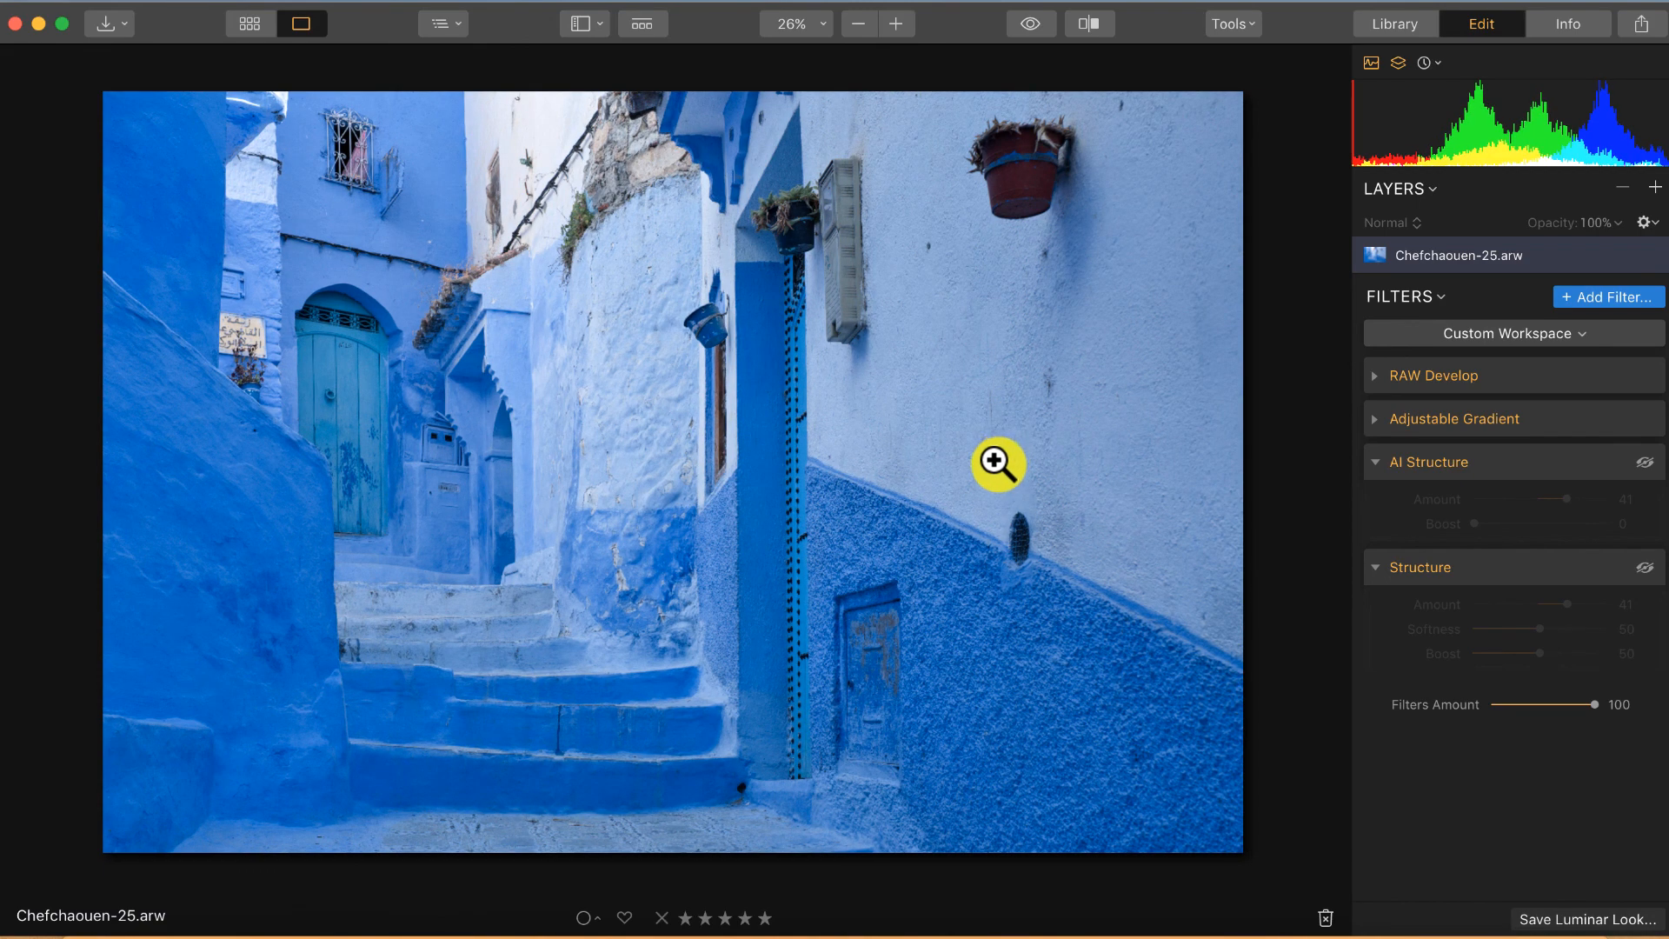
{"action": "scroll", "coordinate": [992, 445], "scroll_direction": "up", "scroll_amount": 3}
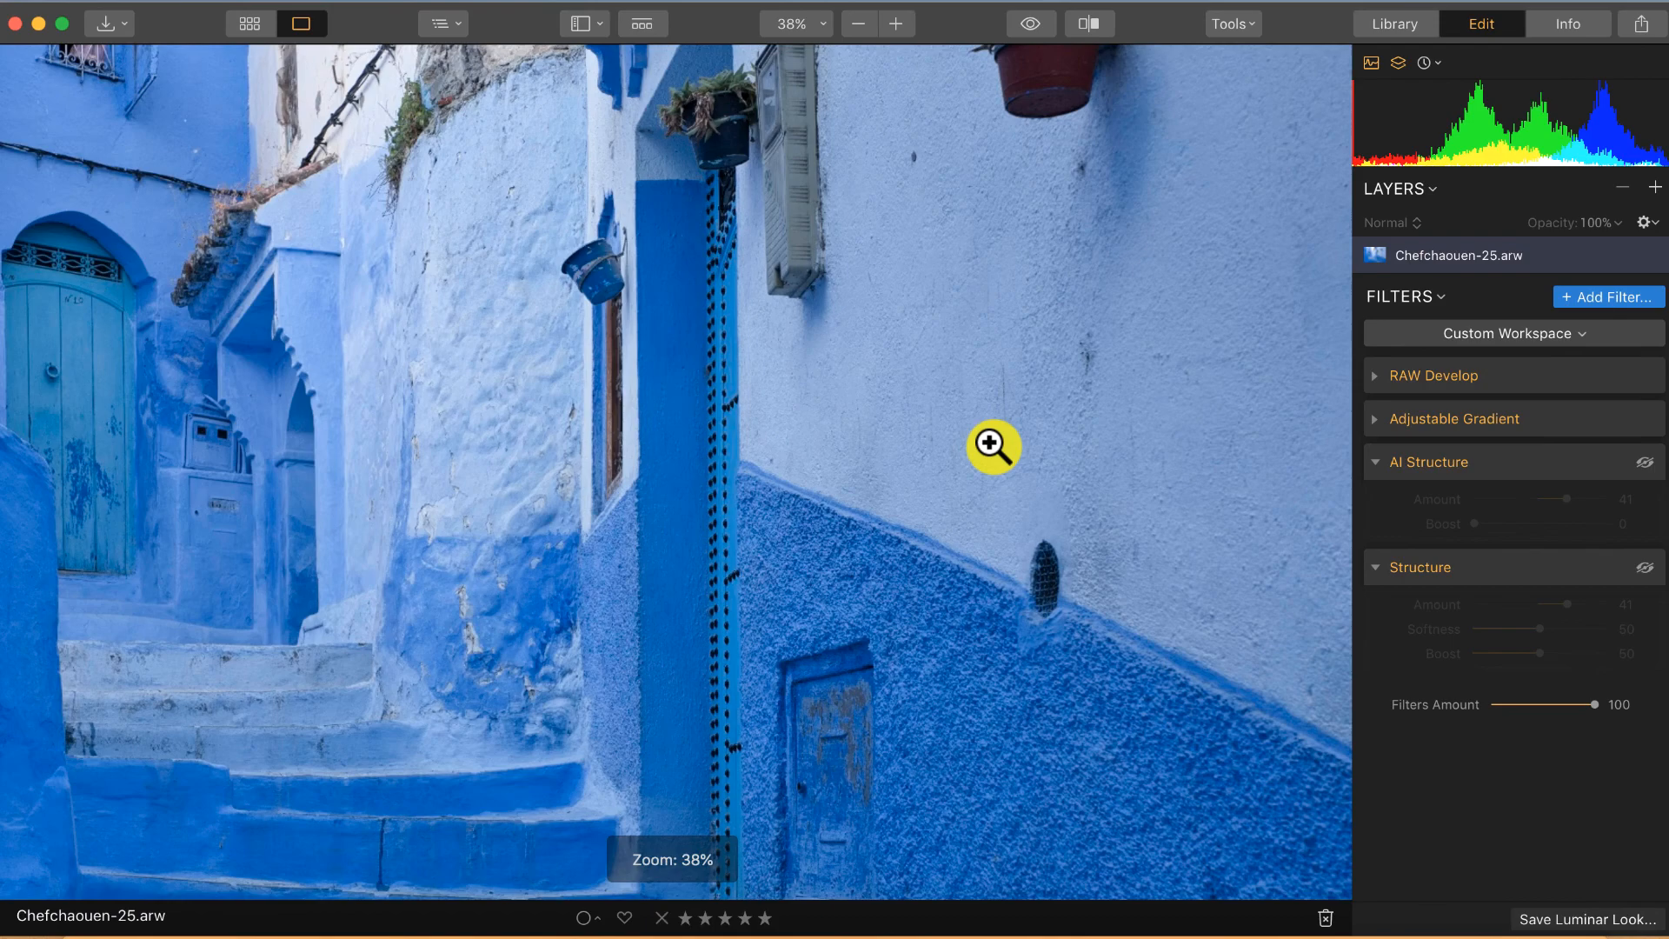
{"action": "scroll", "coordinate": [992, 445], "scroll_direction": "up", "scroll_amount": 3}
{"action": "scroll", "coordinate": [991, 446], "scroll_direction": "up", "scroll_amount": 3}
{"action": "scroll", "coordinate": [991, 445], "scroll_direction": "up", "scroll_amount": 3}
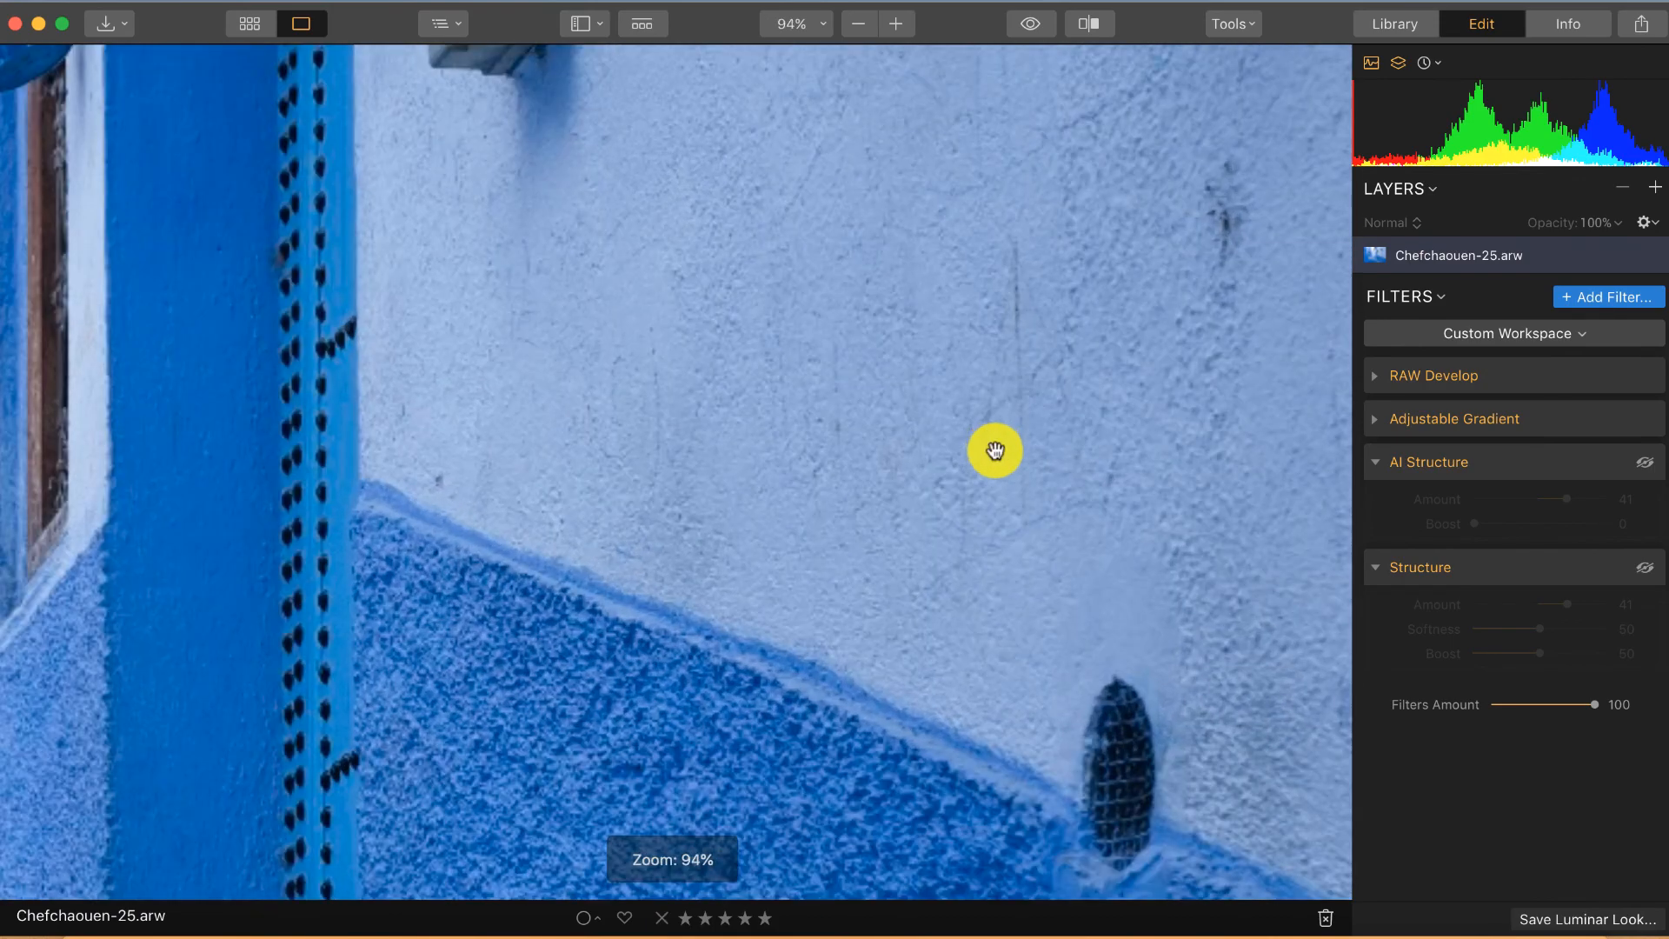
{"action": "scroll", "coordinate": [783, 636], "scroll_direction": "down", "scroll_amount": 5}
{"action": "scroll", "coordinate": [960, 519], "scroll_direction": "up", "scroll_amount": 3}
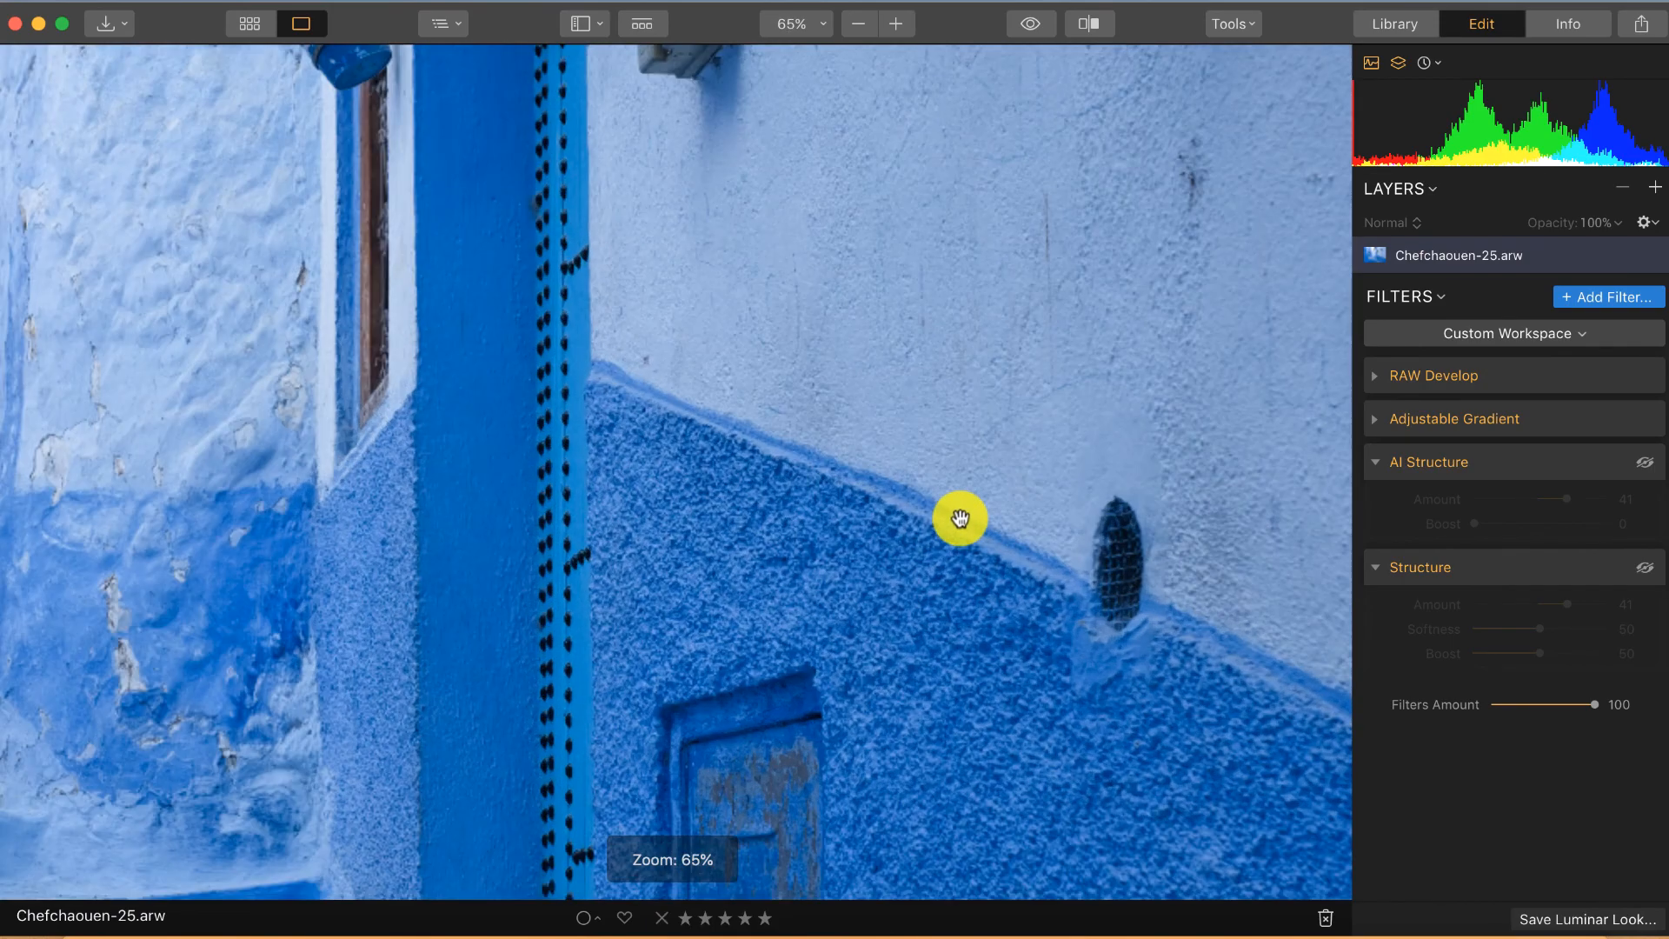
{"action": "scroll", "coordinate": [960, 519], "scroll_direction": "up", "scroll_amount": 2}
{"action": "scroll", "coordinate": [960, 519], "scroll_direction": "up", "scroll_amount": 2}
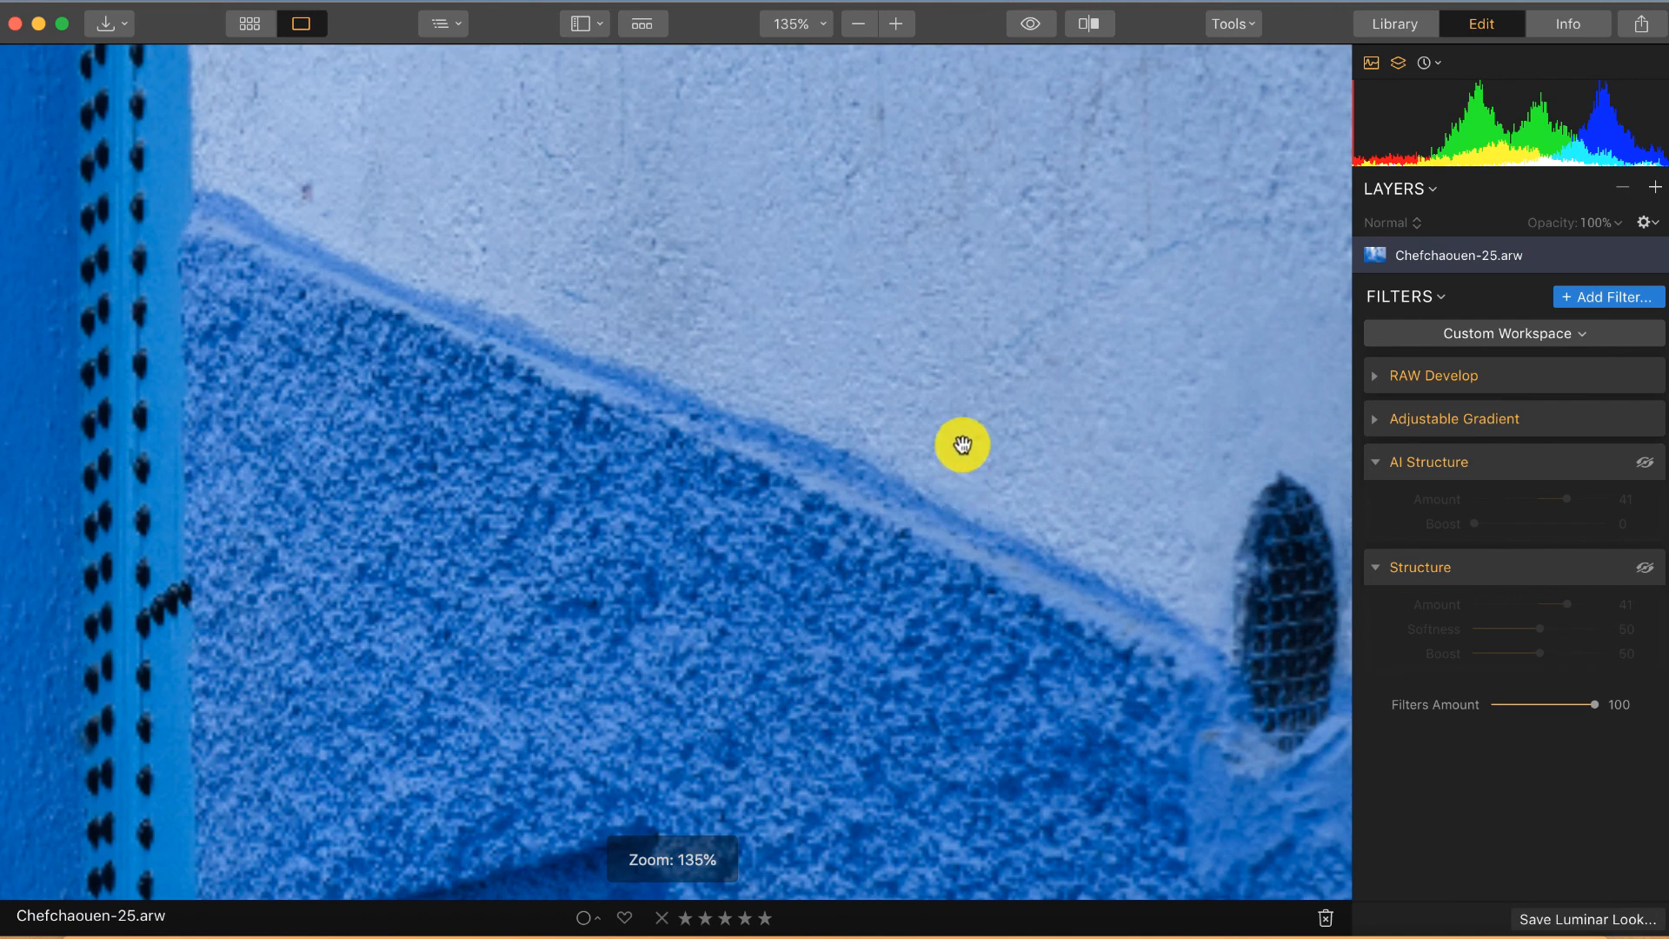
- Enable Structure at Amount 41 and pan across the wall to the grey box
{"action": "mouse_move", "coordinate": [1005, 444]}
{"action": "left_mouse_down"}
{"action": "mouse_move", "coordinate": [1031, 608]}
{"action": "mouse_move", "coordinate": [711, 425]}
{"action": "left_mouse_up"}
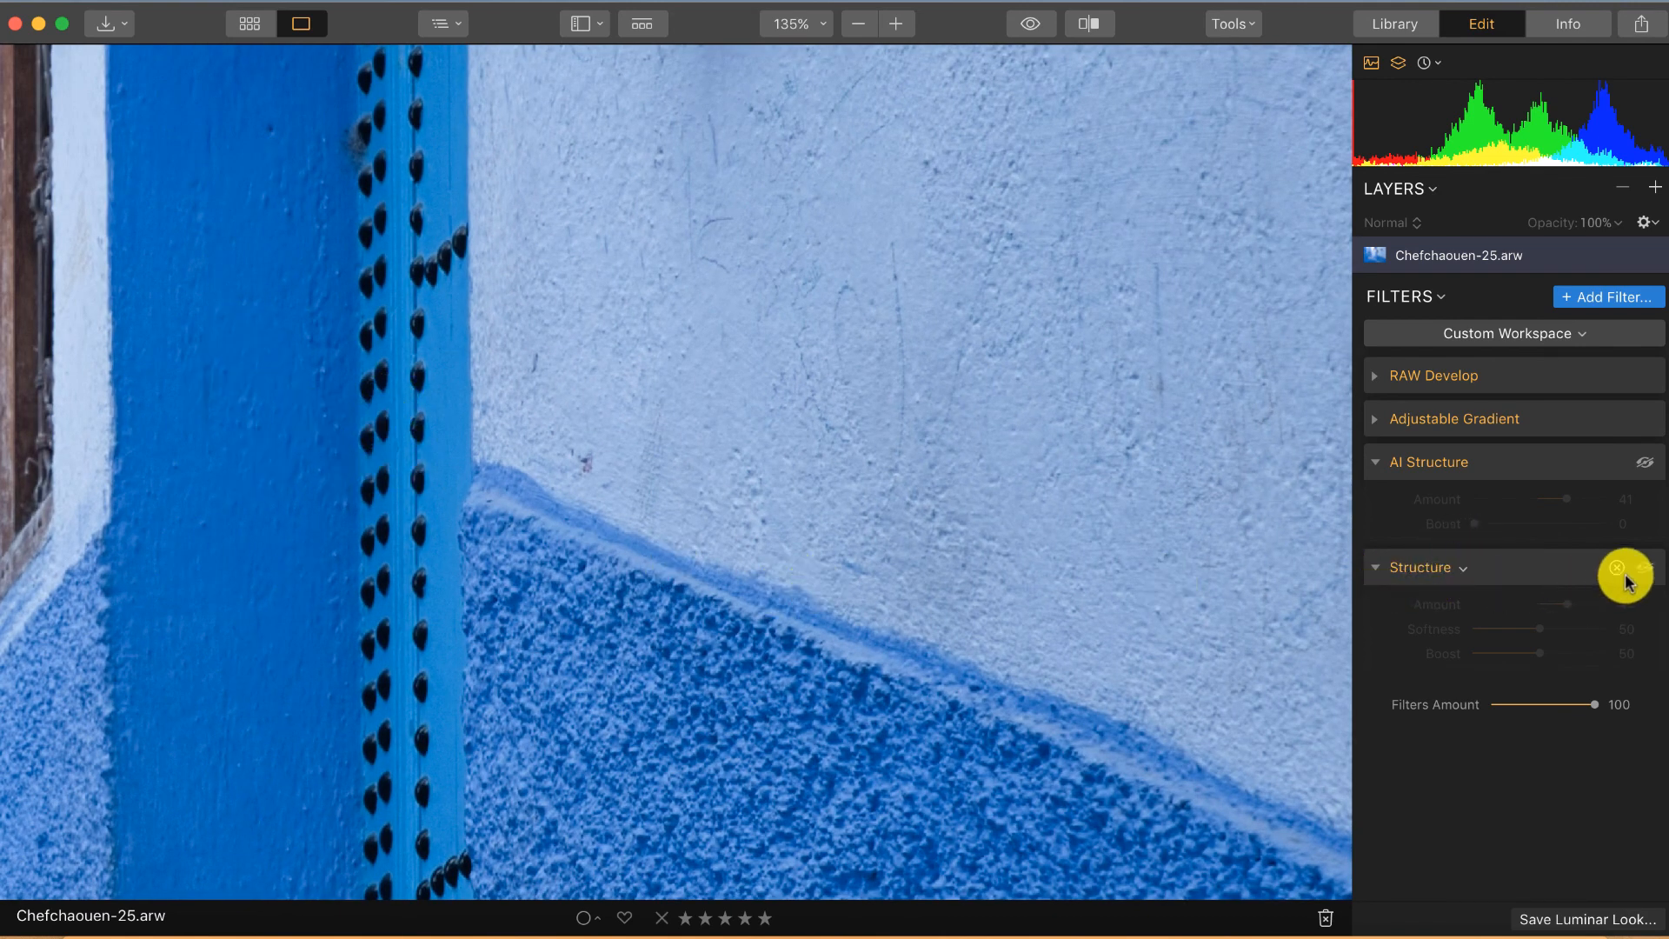
{"action": "mouse_move", "coordinate": [1513, 567]}
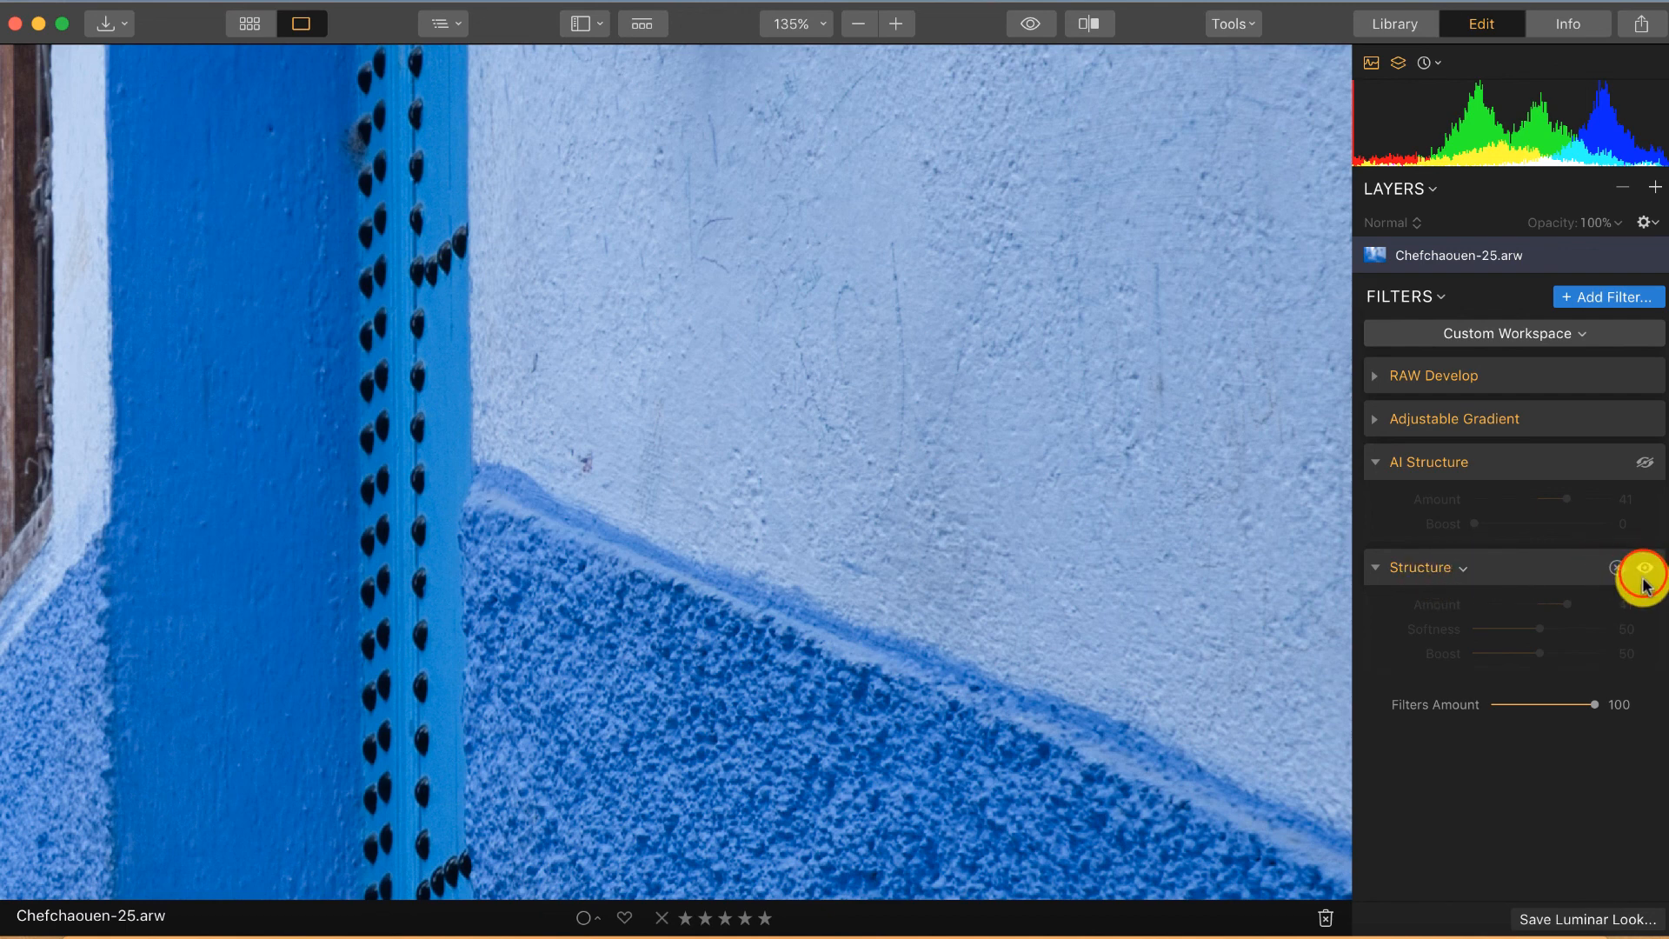
{"action": "left_click", "coordinate": [1644, 575]}
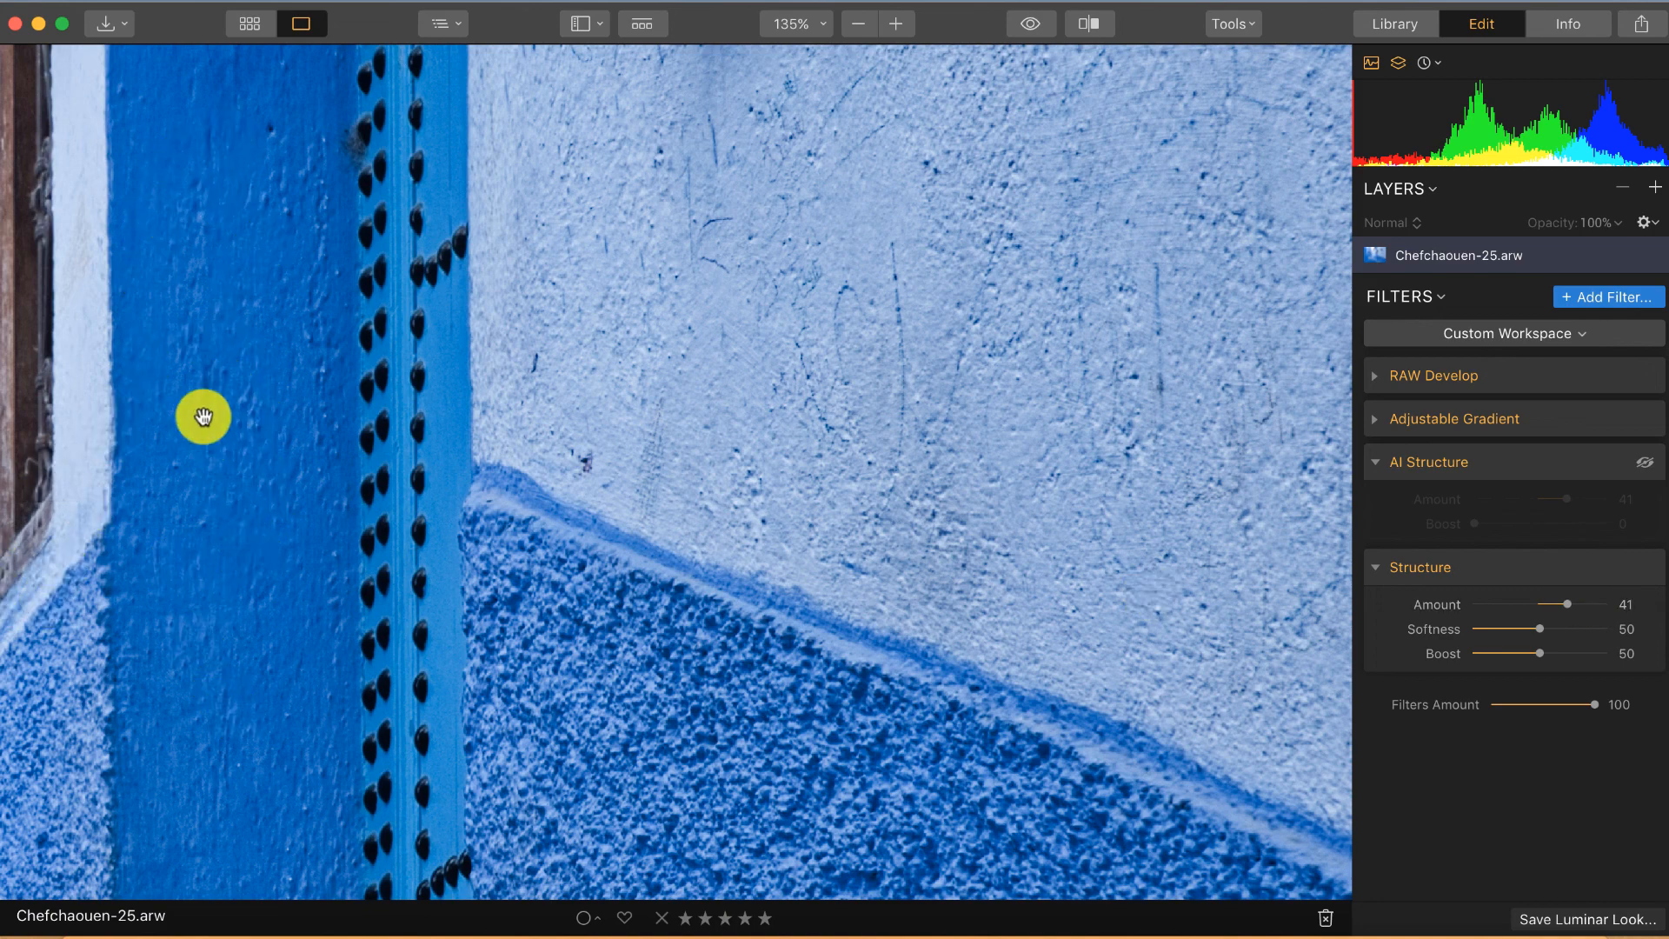
{"action": "left_click", "coordinate": [287, 343]}
{"action": "left_click_drag", "start_coordinate": [285, 315], "coordinate": [428, 386]}
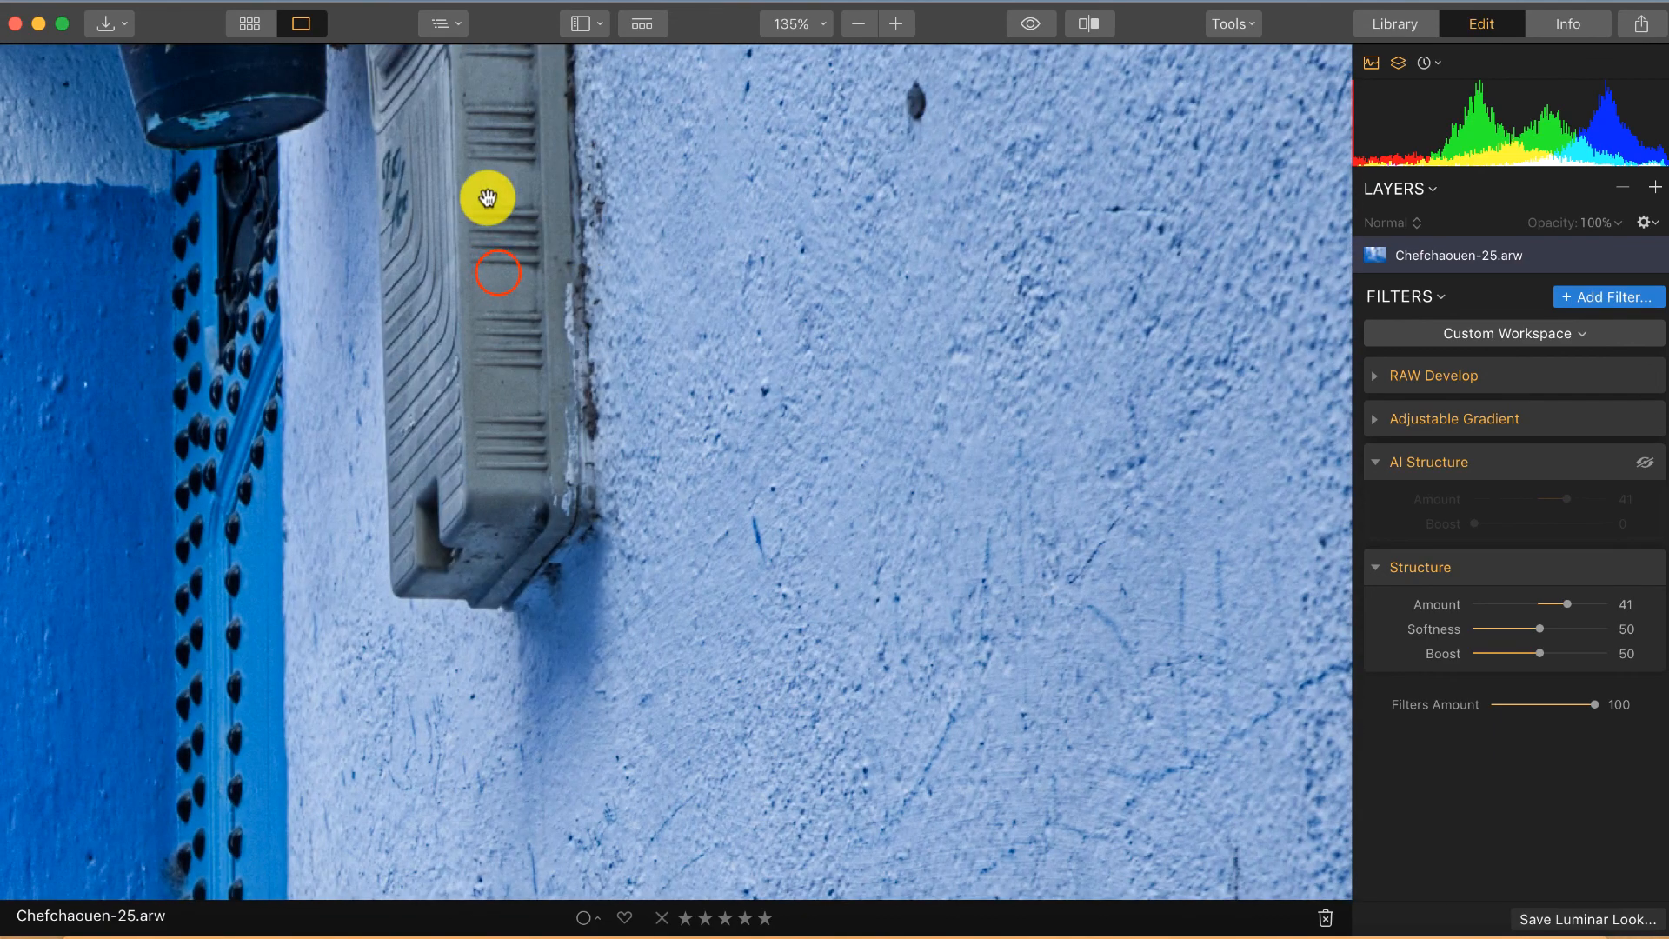
{"action": "left_click_drag", "start_coordinate": [502, 261], "coordinate": [530, 302]}
- Compare the Structure effect off and on over the wall, leaving it applied
{"action": "left_click", "coordinate": [1642, 568]}
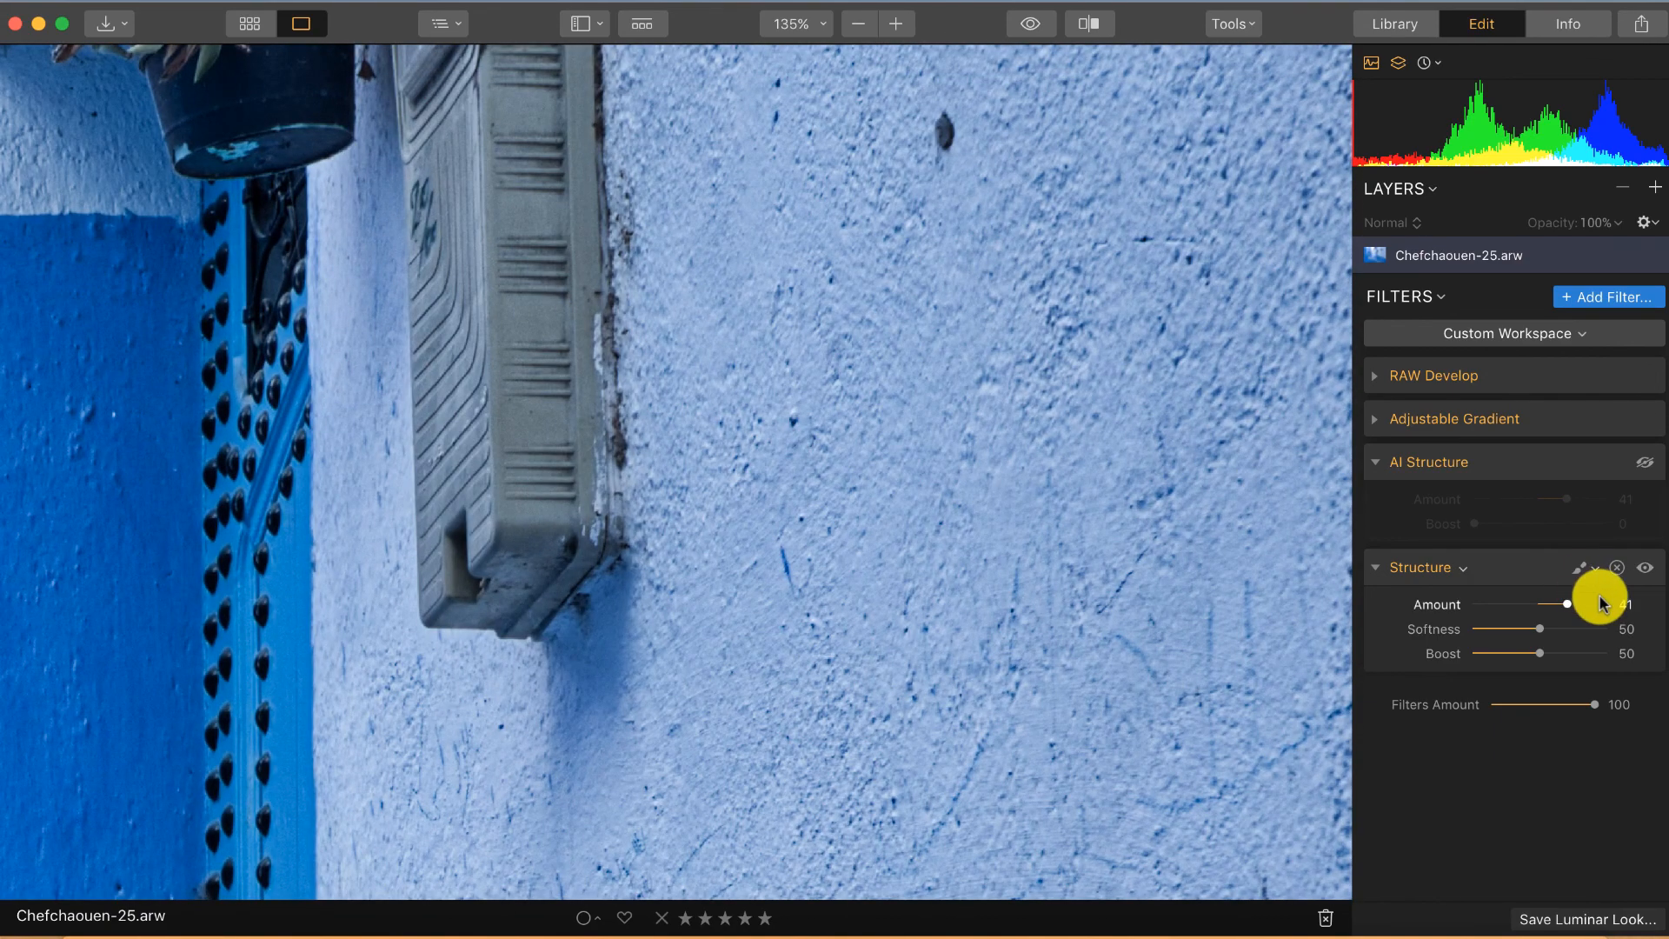
{"action": "left_click", "coordinate": [1644, 573]}
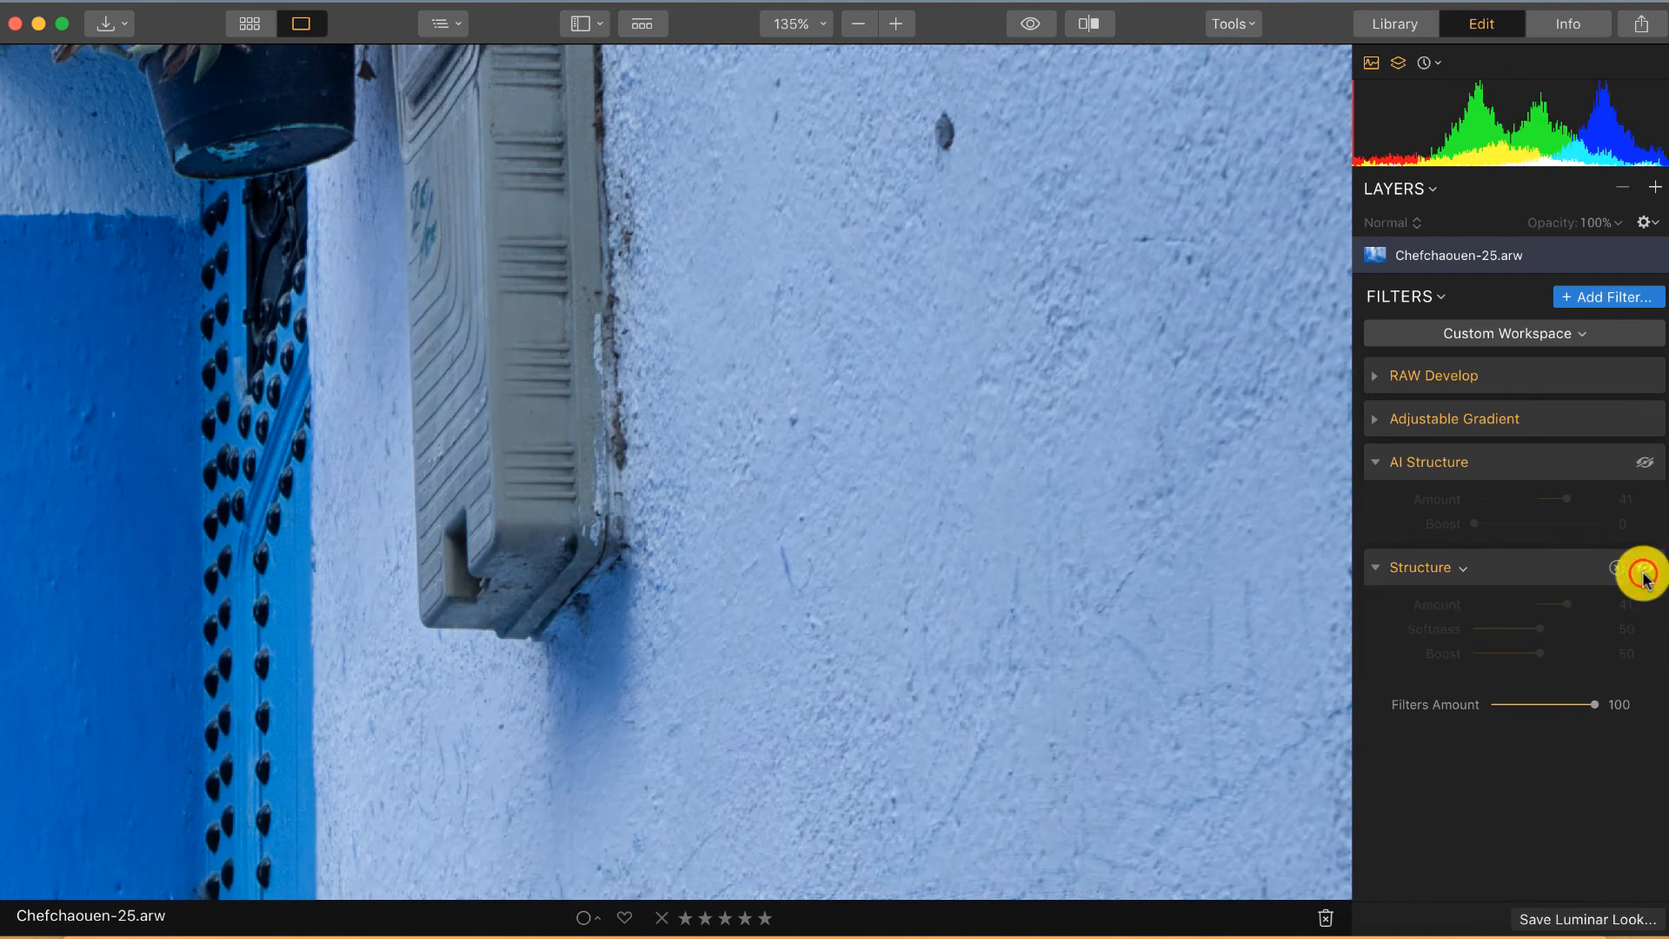
{"action": "left_click", "coordinate": [1645, 576]}
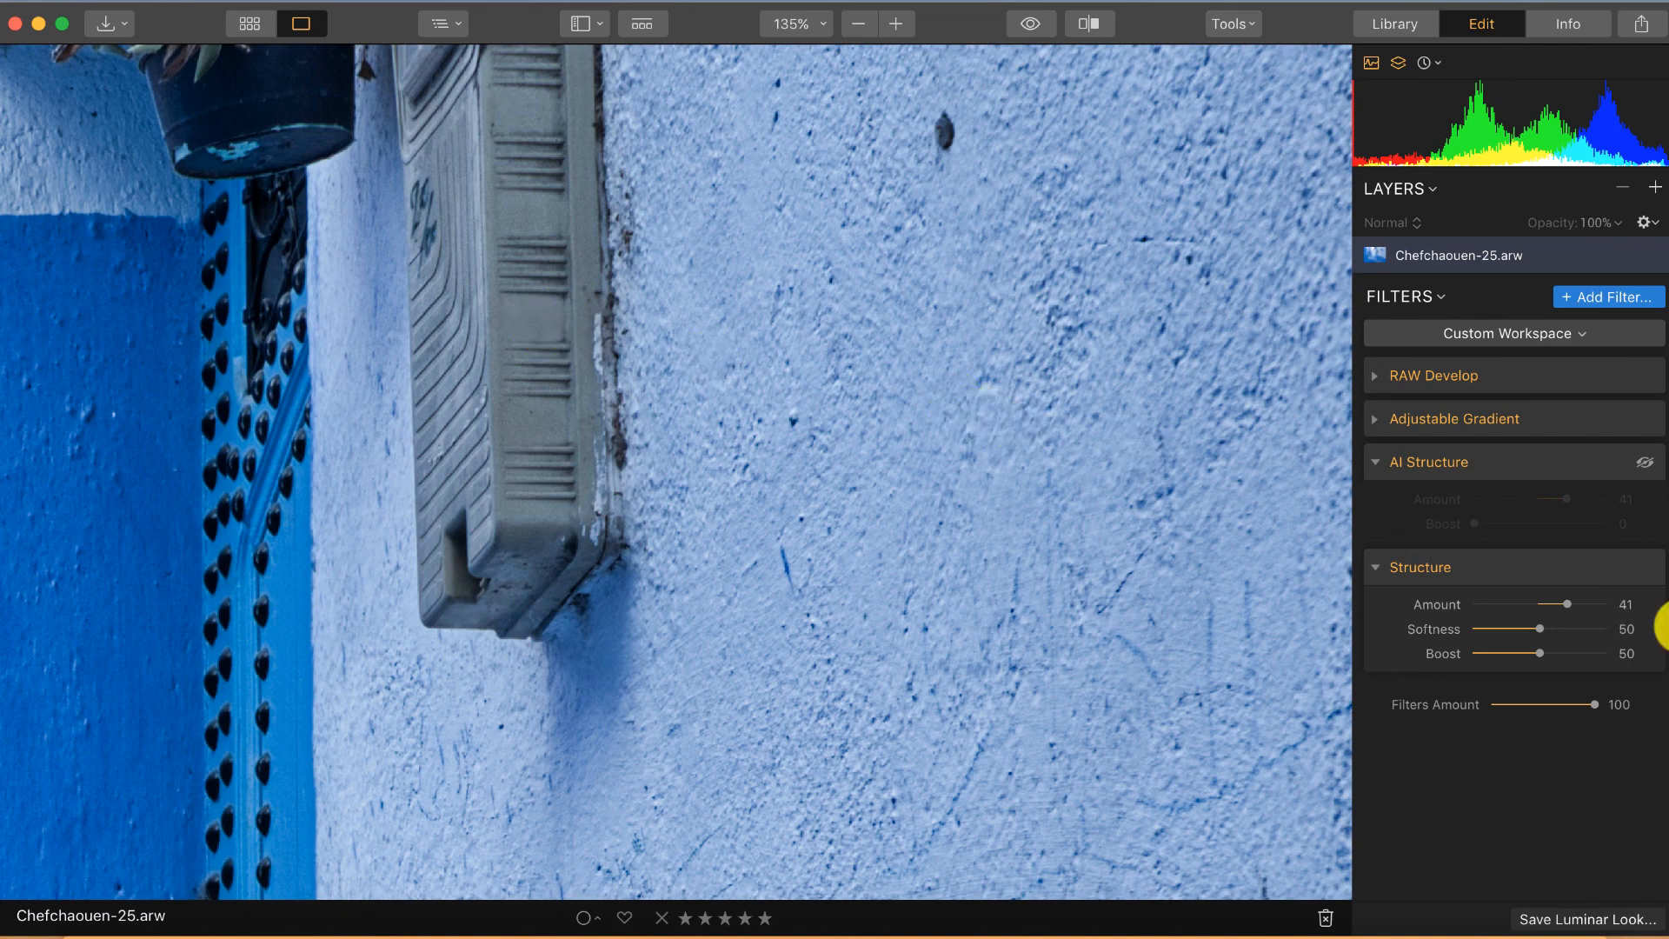
{"action": "left_click", "coordinate": [1643, 569]}
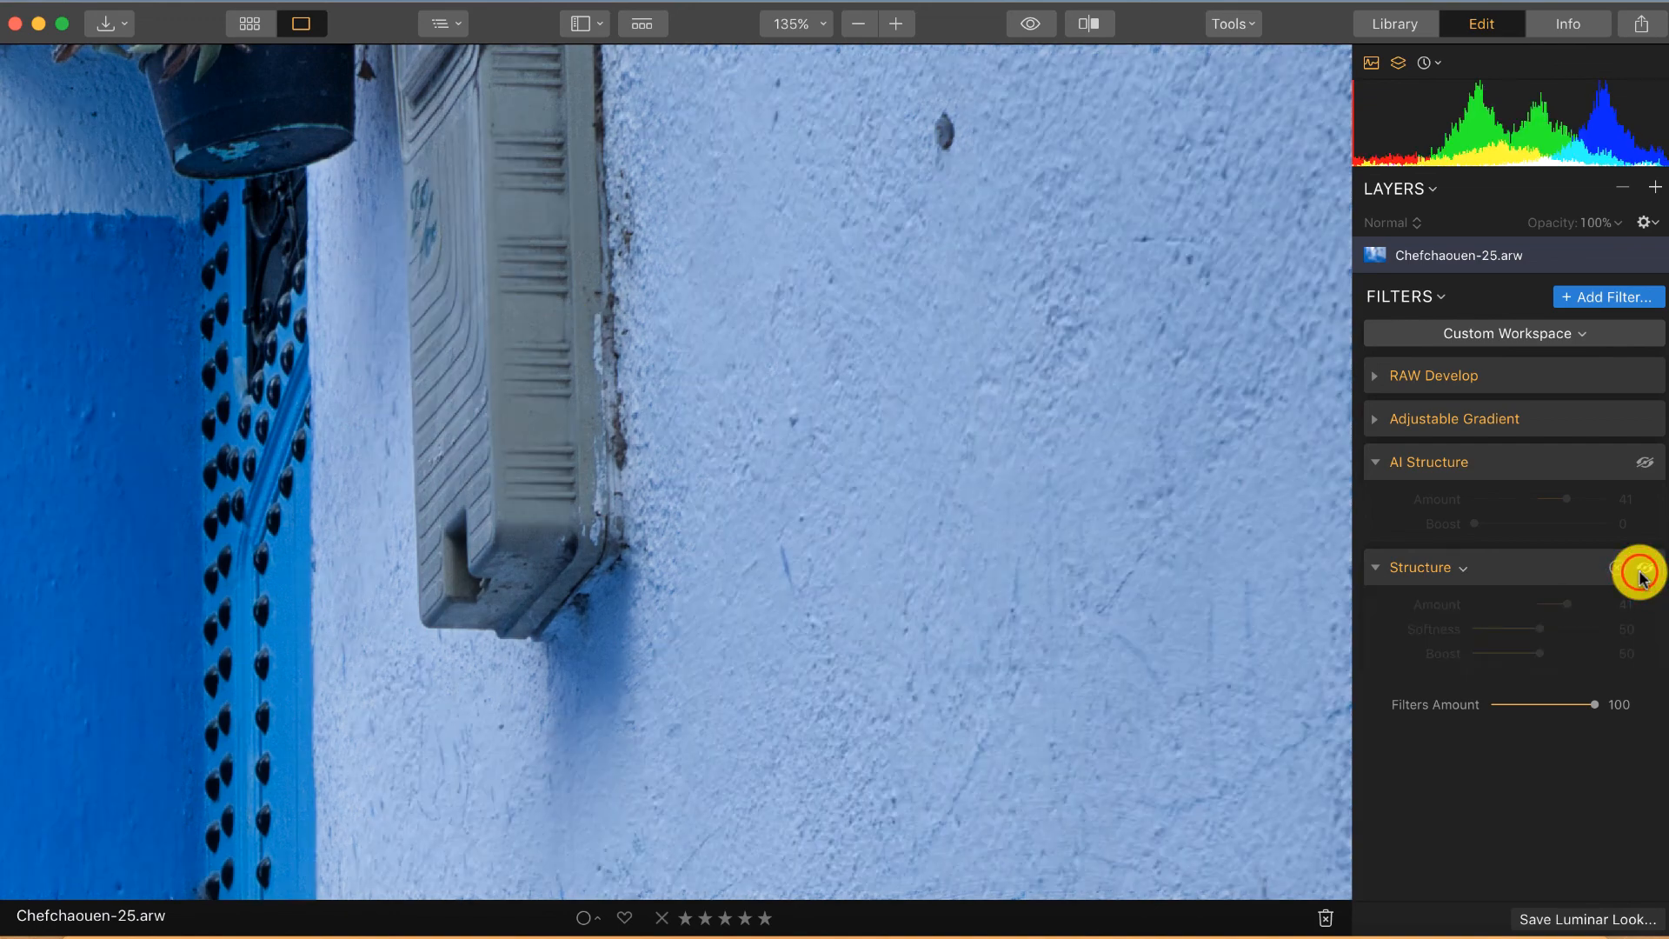
{"action": "left_click", "coordinate": [1641, 575]}
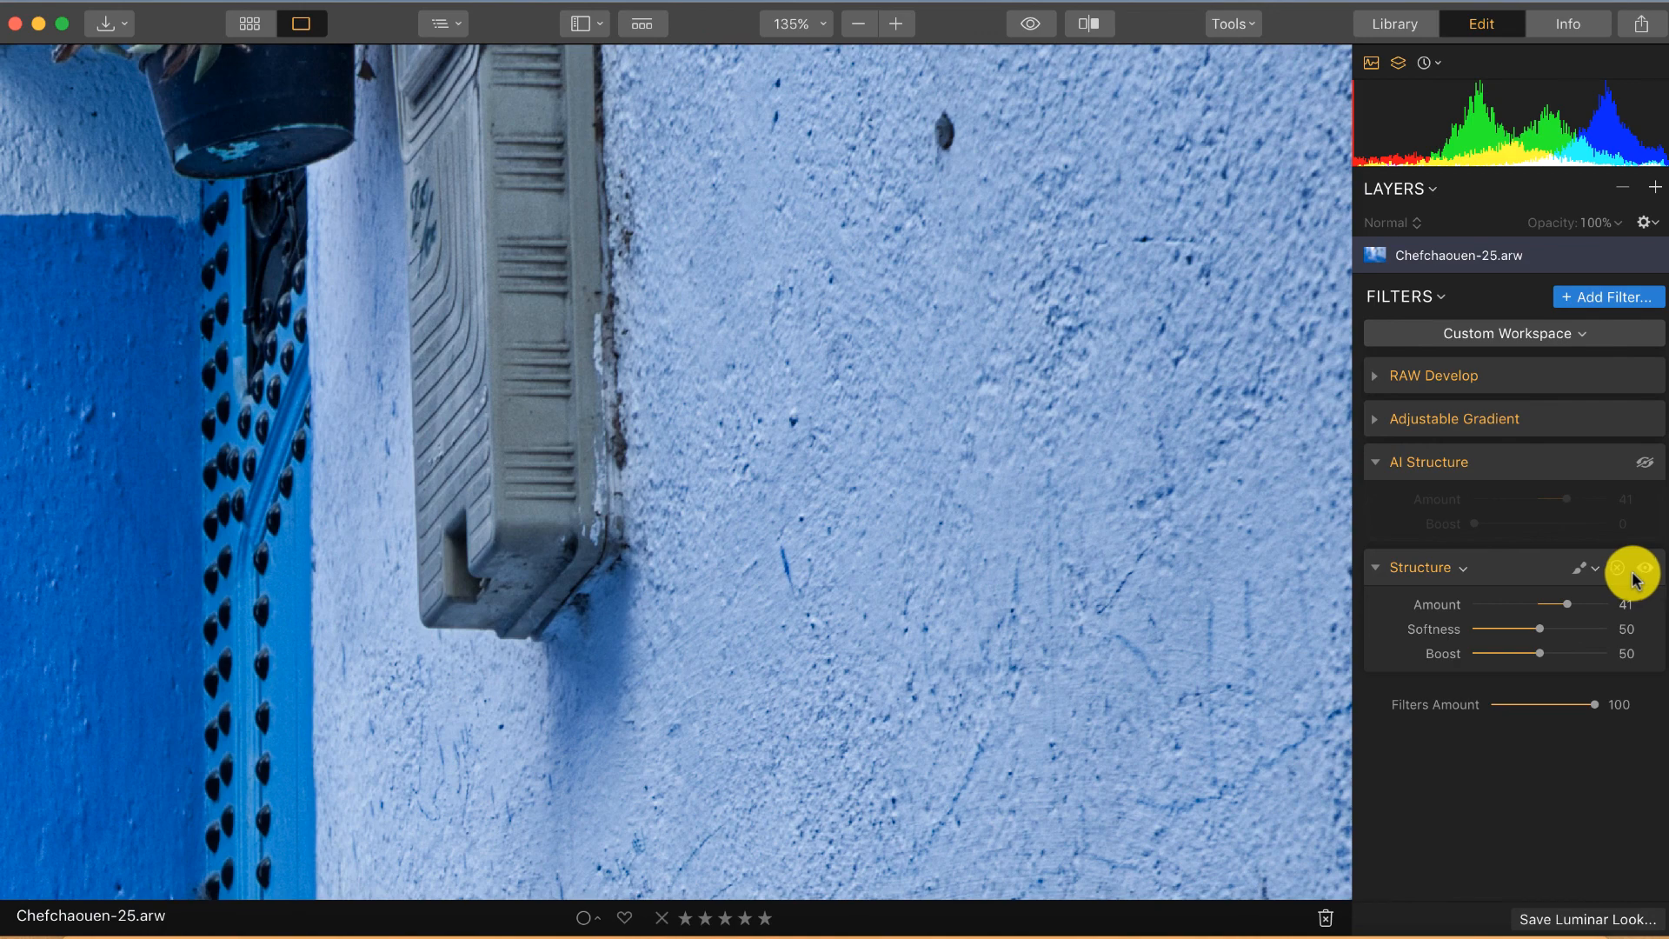
- Switch Structure off and compare AI Structure (Amount 41, Boost 0) off and on, leaving it applied
{"action": "left_click", "coordinate": [1644, 572]}
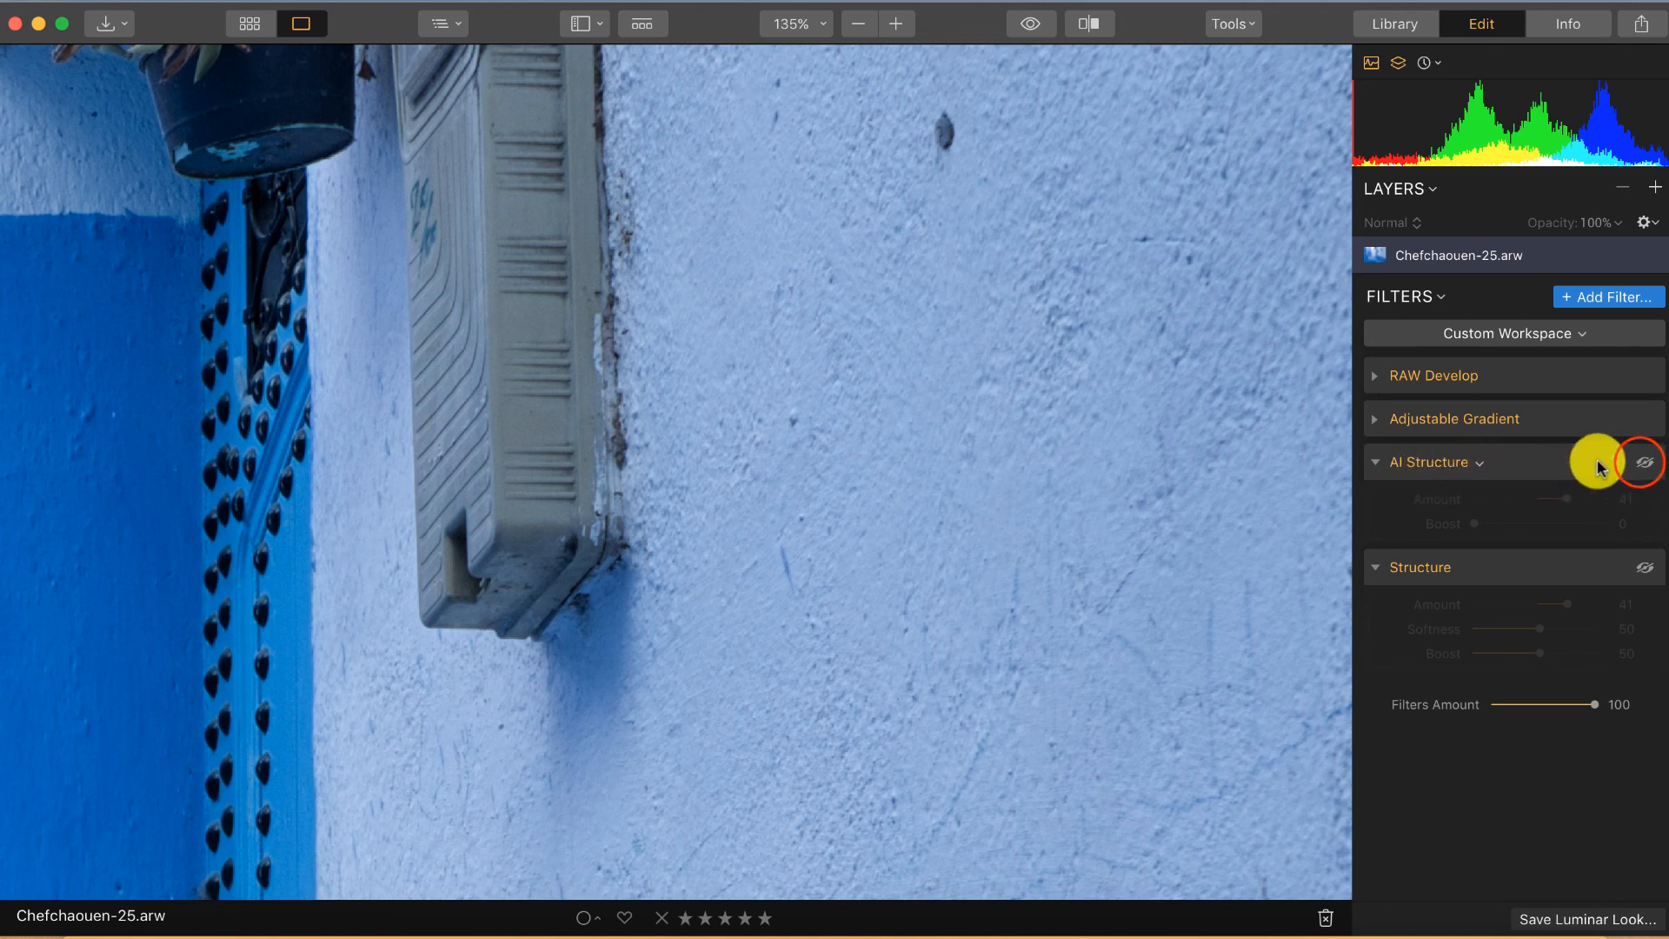
{"action": "left_click", "coordinate": [1644, 464]}
{"action": "left_click", "coordinate": [1645, 467]}
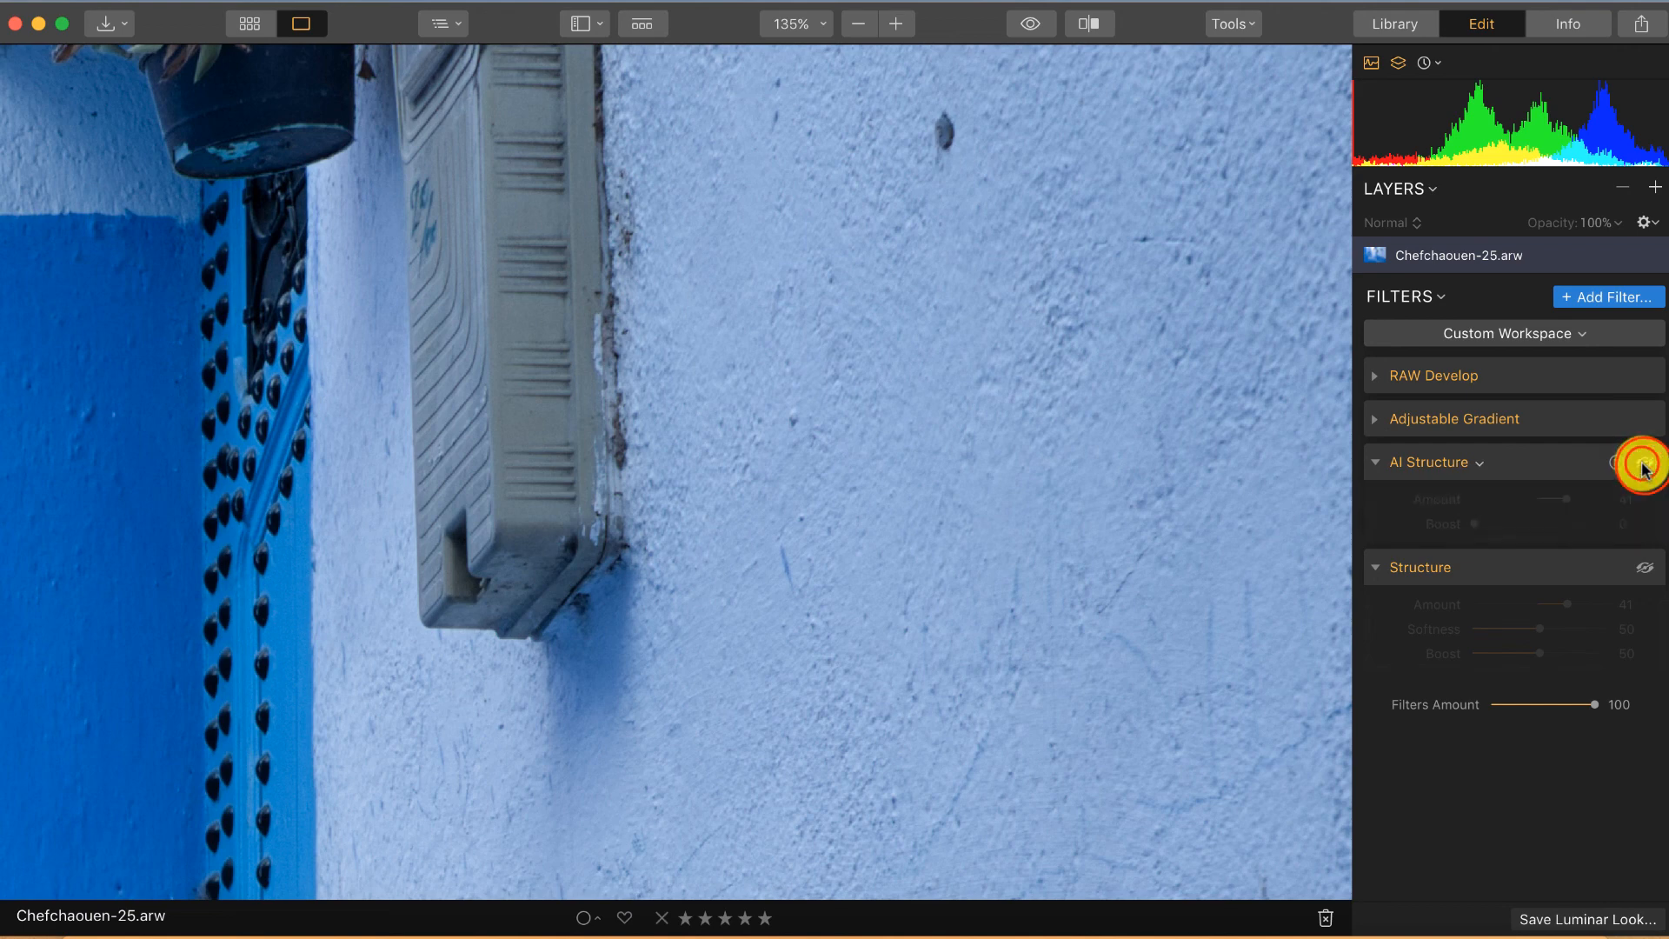
{"action": "left_click", "coordinate": [1648, 468]}
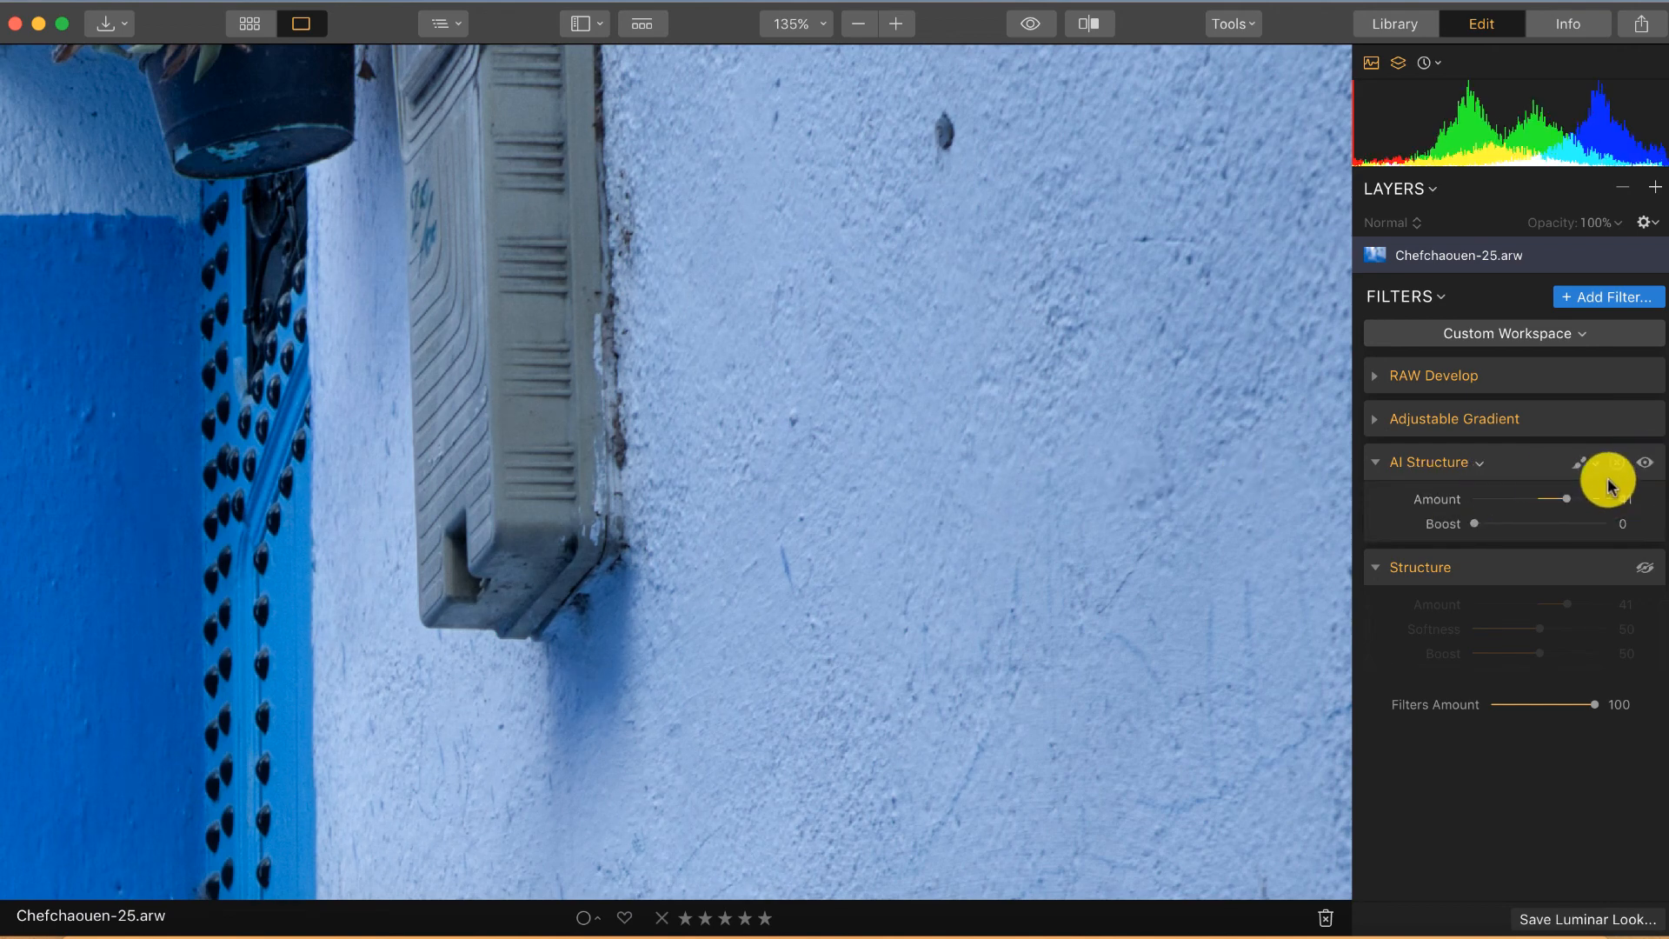
{"action": "mouse_move", "coordinate": [1429, 463]}
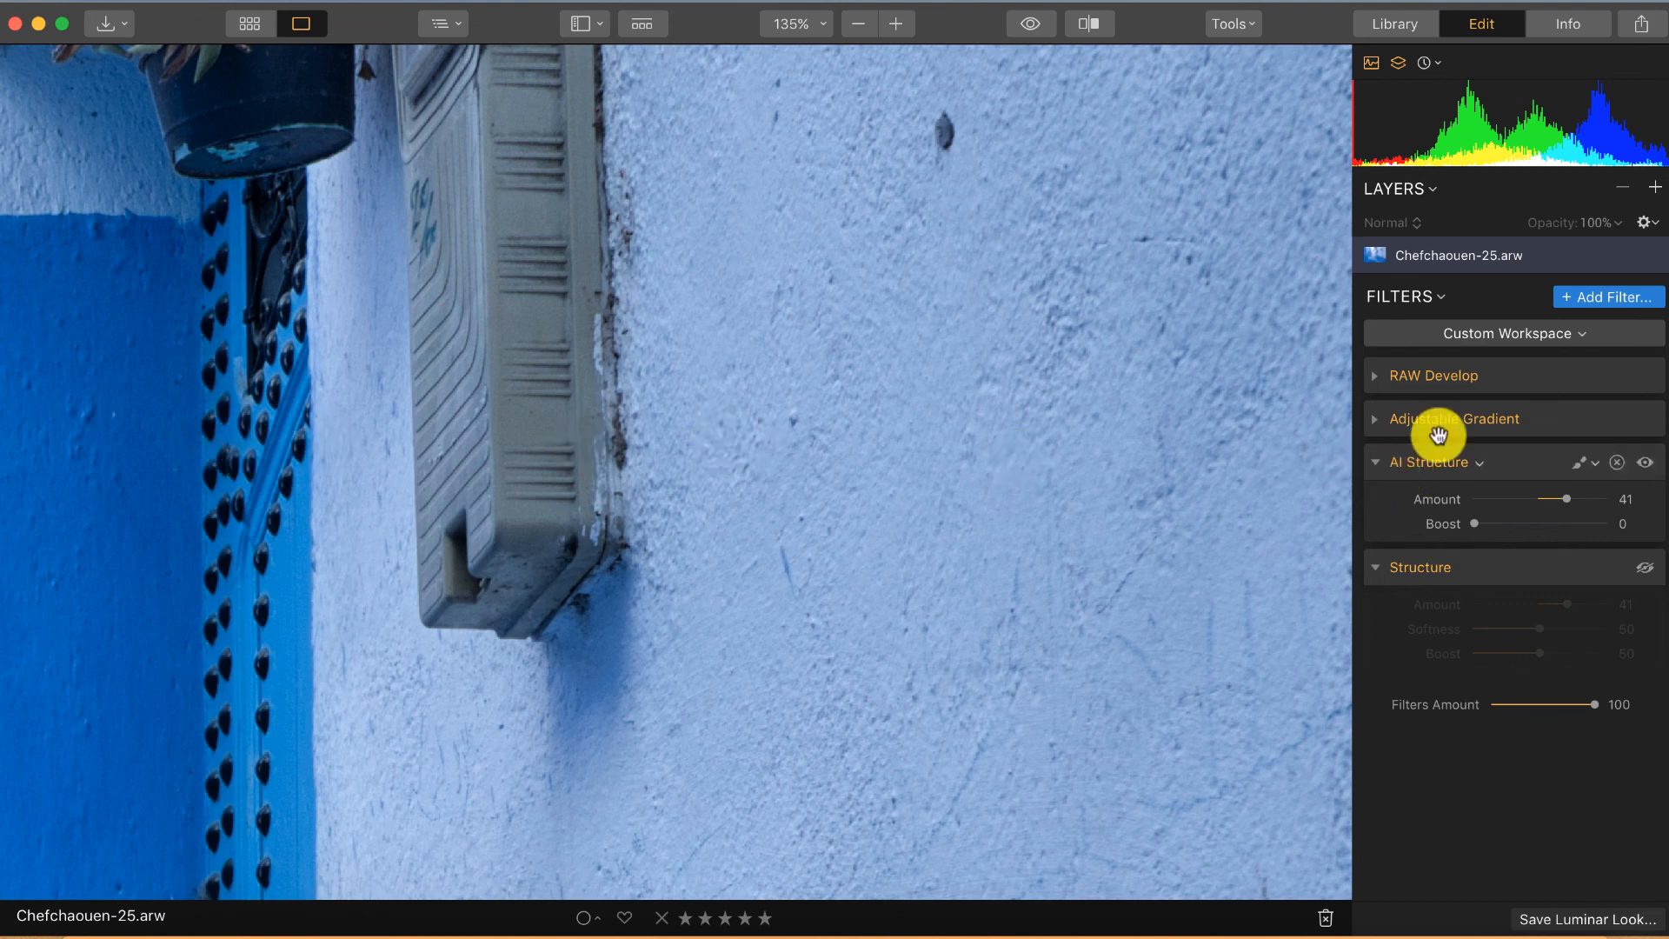
{"action": "left_click", "coordinate": [1645, 462]}
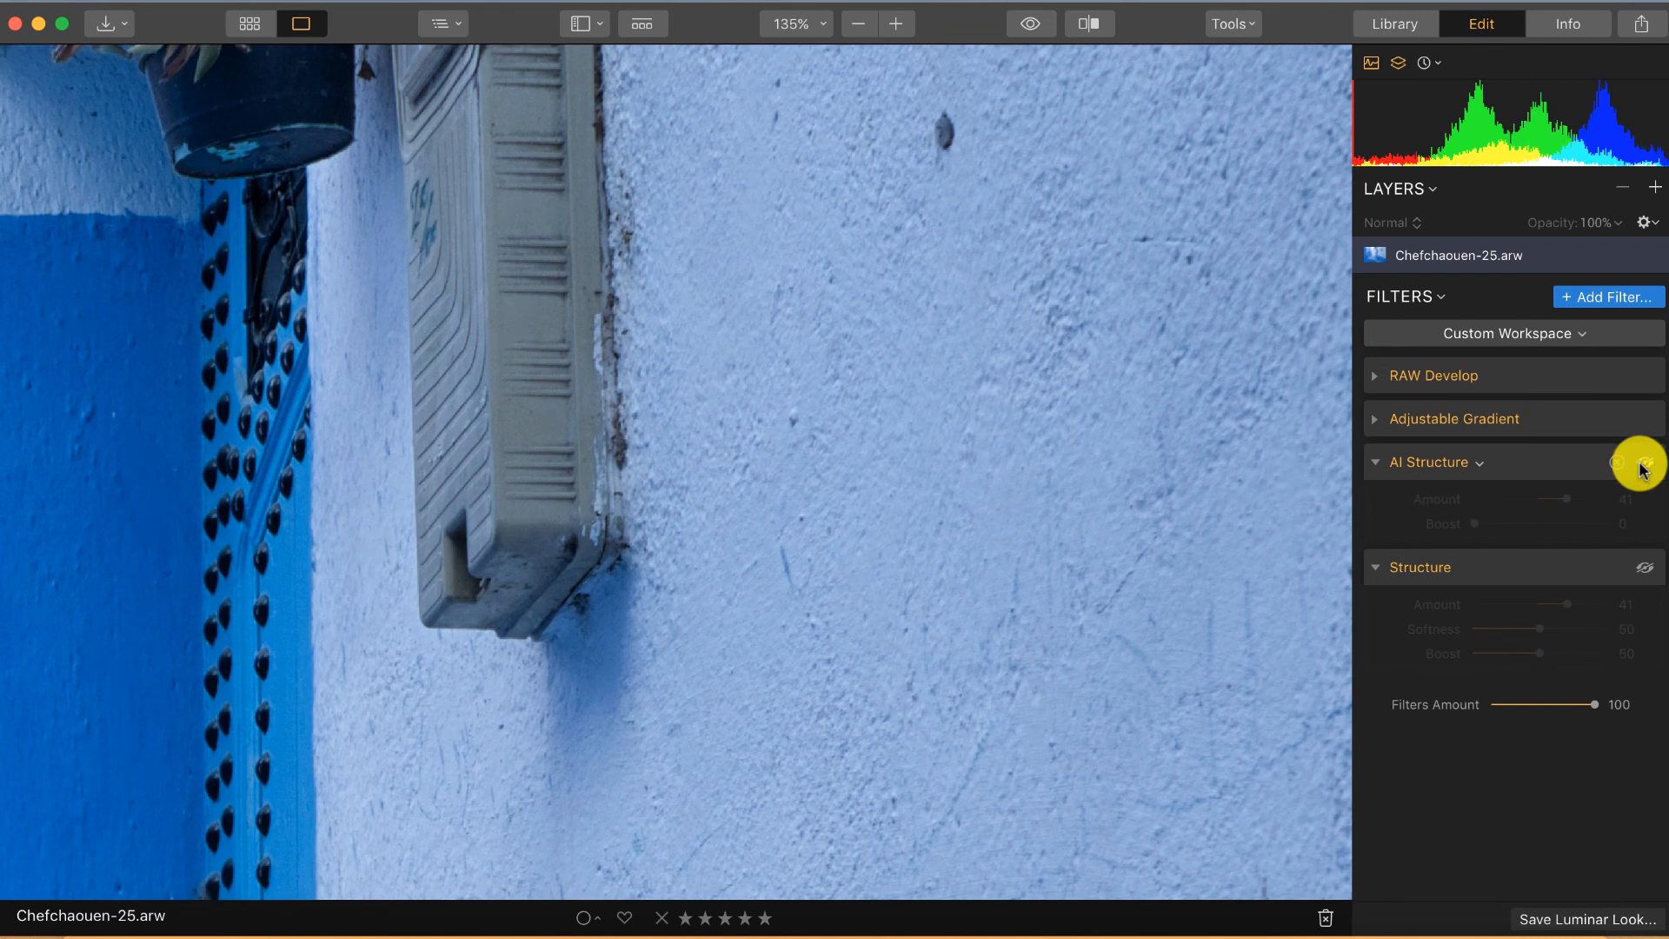
{"action": "left_click", "coordinate": [1641, 466]}
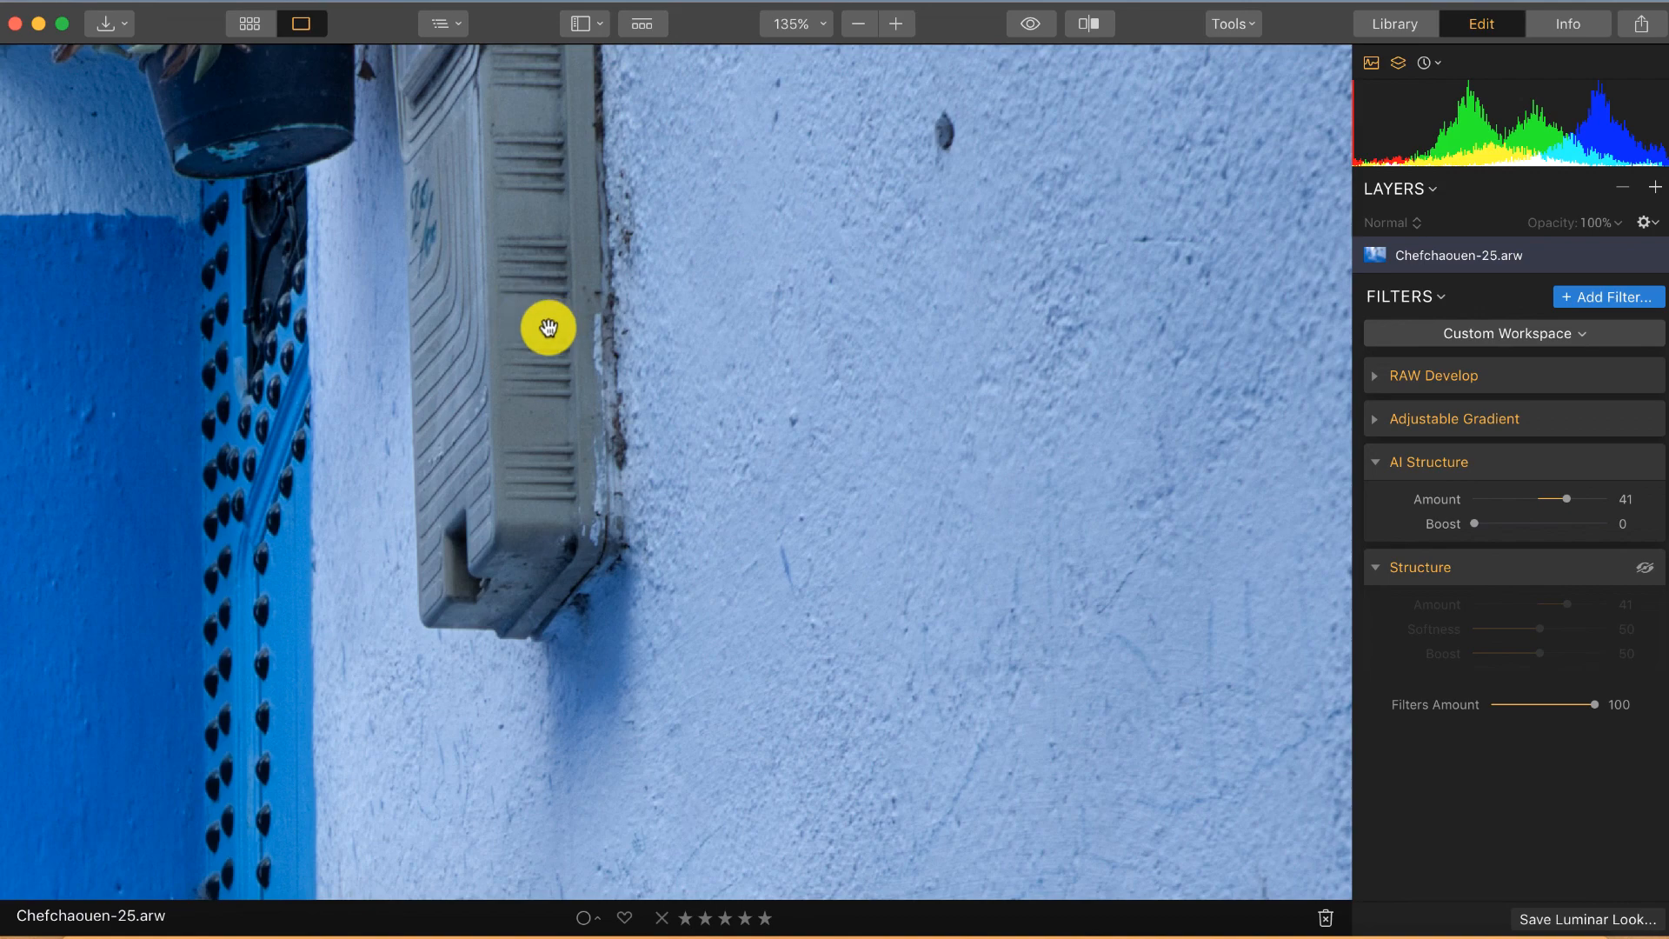
{"action": "scroll", "coordinate": [821, 391], "scroll_direction": "down", "scroll_amount": 1}
{"action": "scroll", "coordinate": [822, 391], "scroll_direction": "down", "scroll_amount": 2}
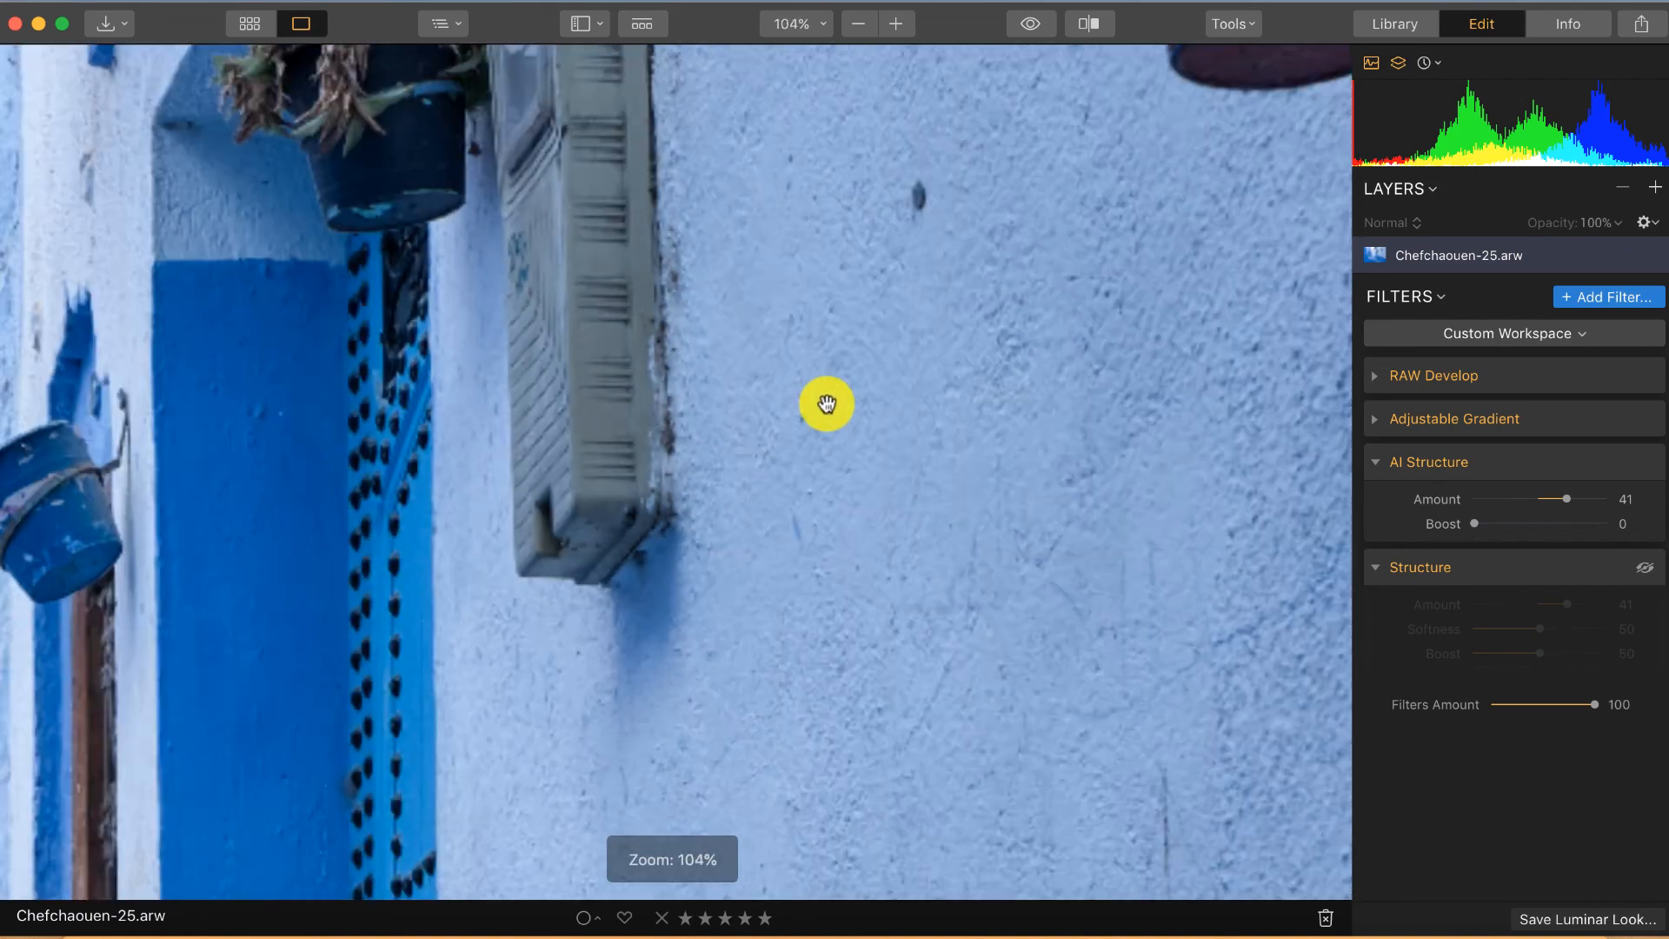
{"action": "scroll", "coordinate": [828, 403], "scroll_direction": "down", "scroll_amount": 1}
{"action": "scroll", "coordinate": [795, 493], "scroll_direction": "down", "scroll_amount": 1}
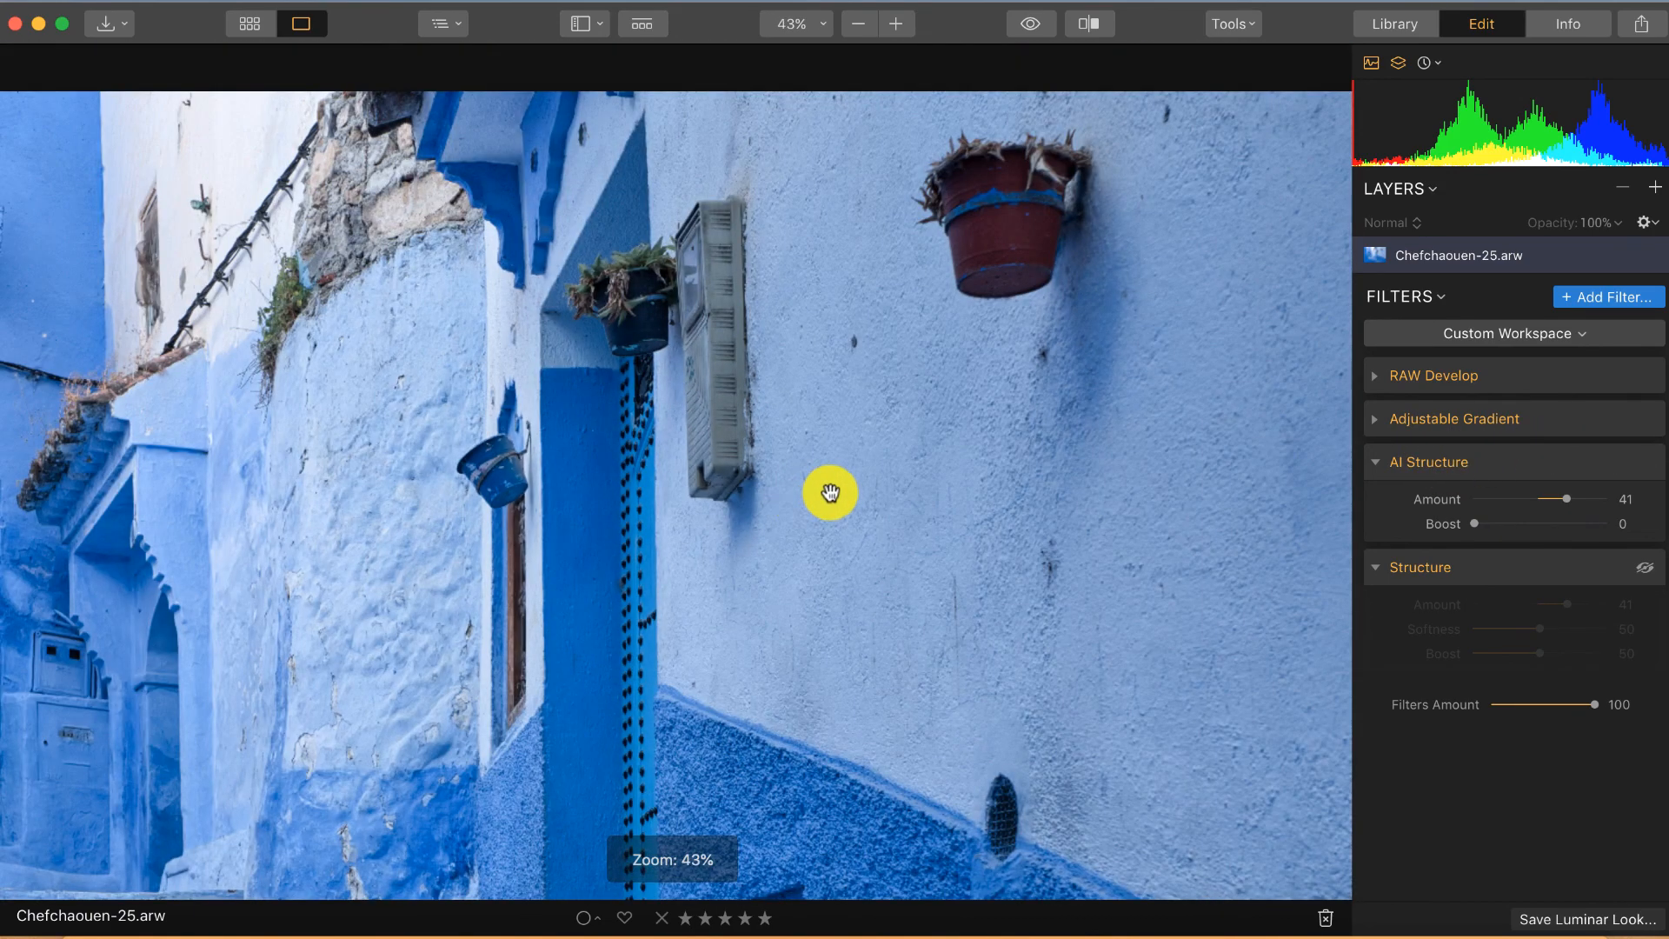
{"action": "scroll", "coordinate": [822, 496], "scroll_direction": "down", "scroll_amount": 1}
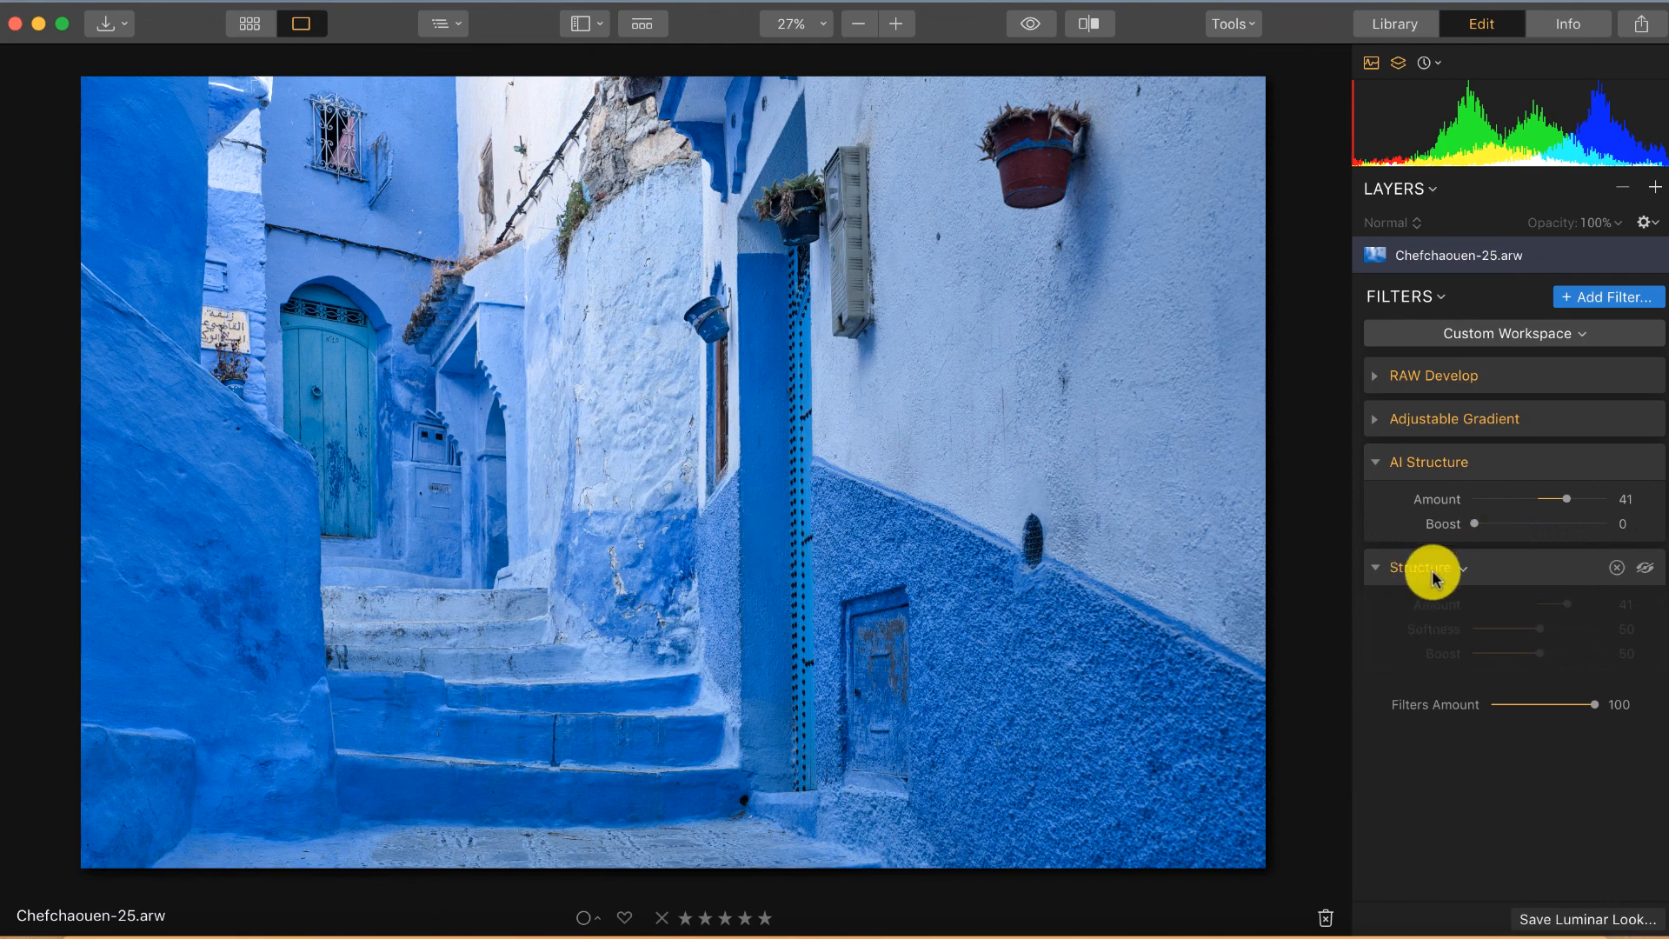
{"action": "mouse_move", "coordinate": [1500, 461]}
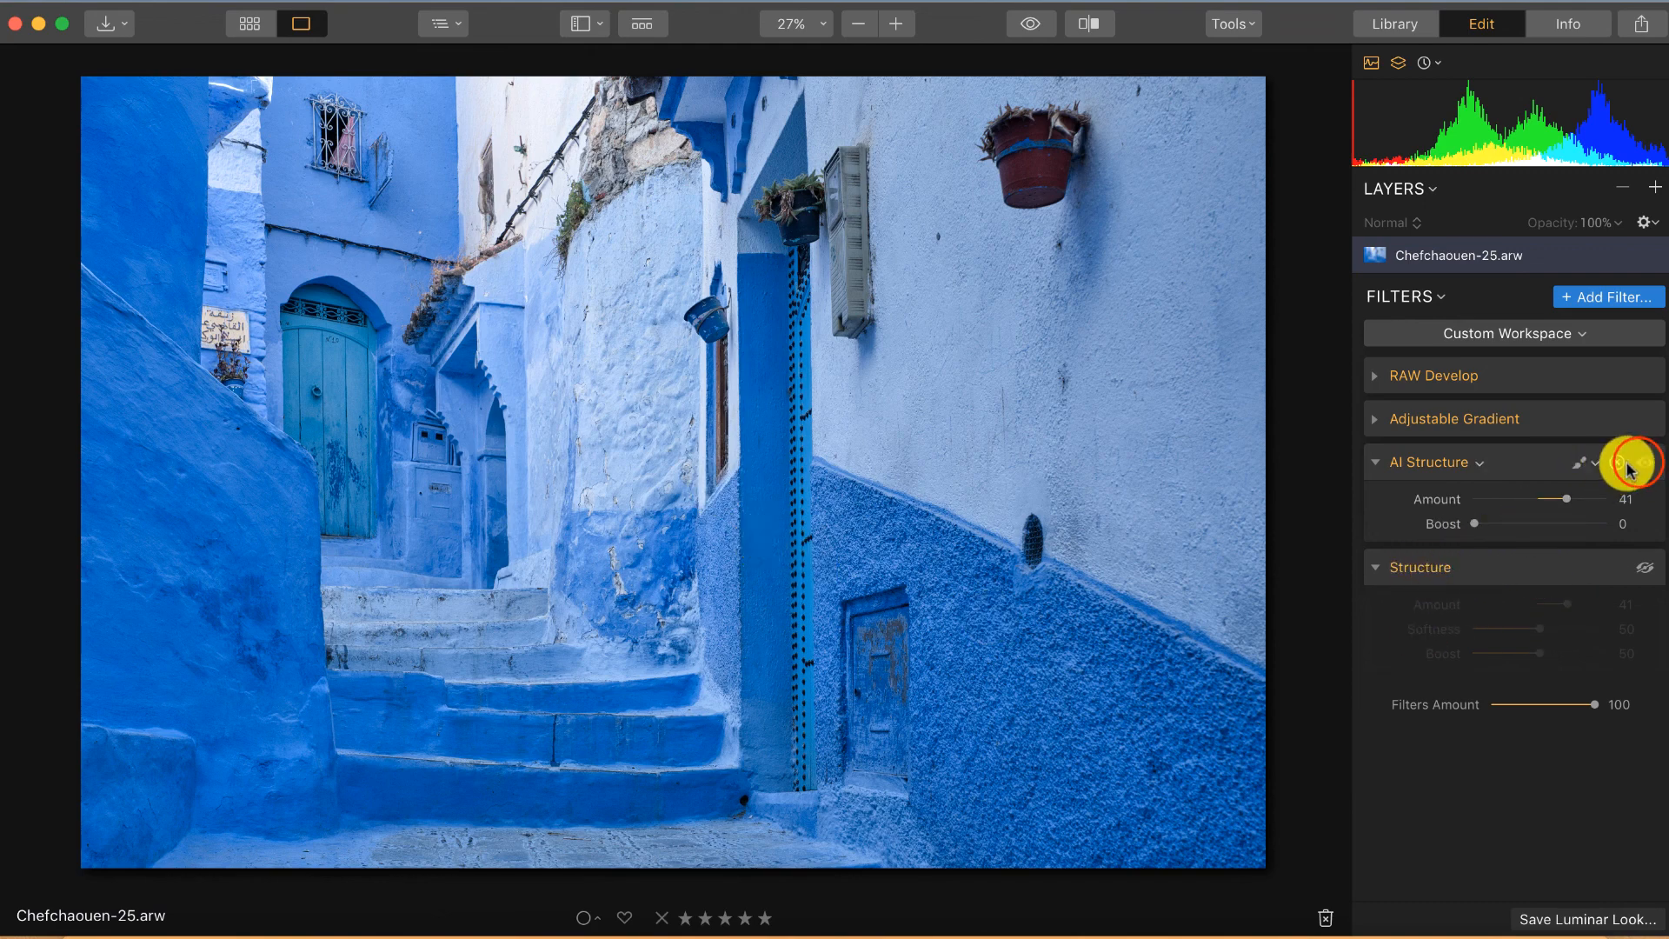
- Swap AI Structure for Structure at Amount 41 and choose its masking Brush
{"action": "left_click", "coordinate": [1642, 462]}
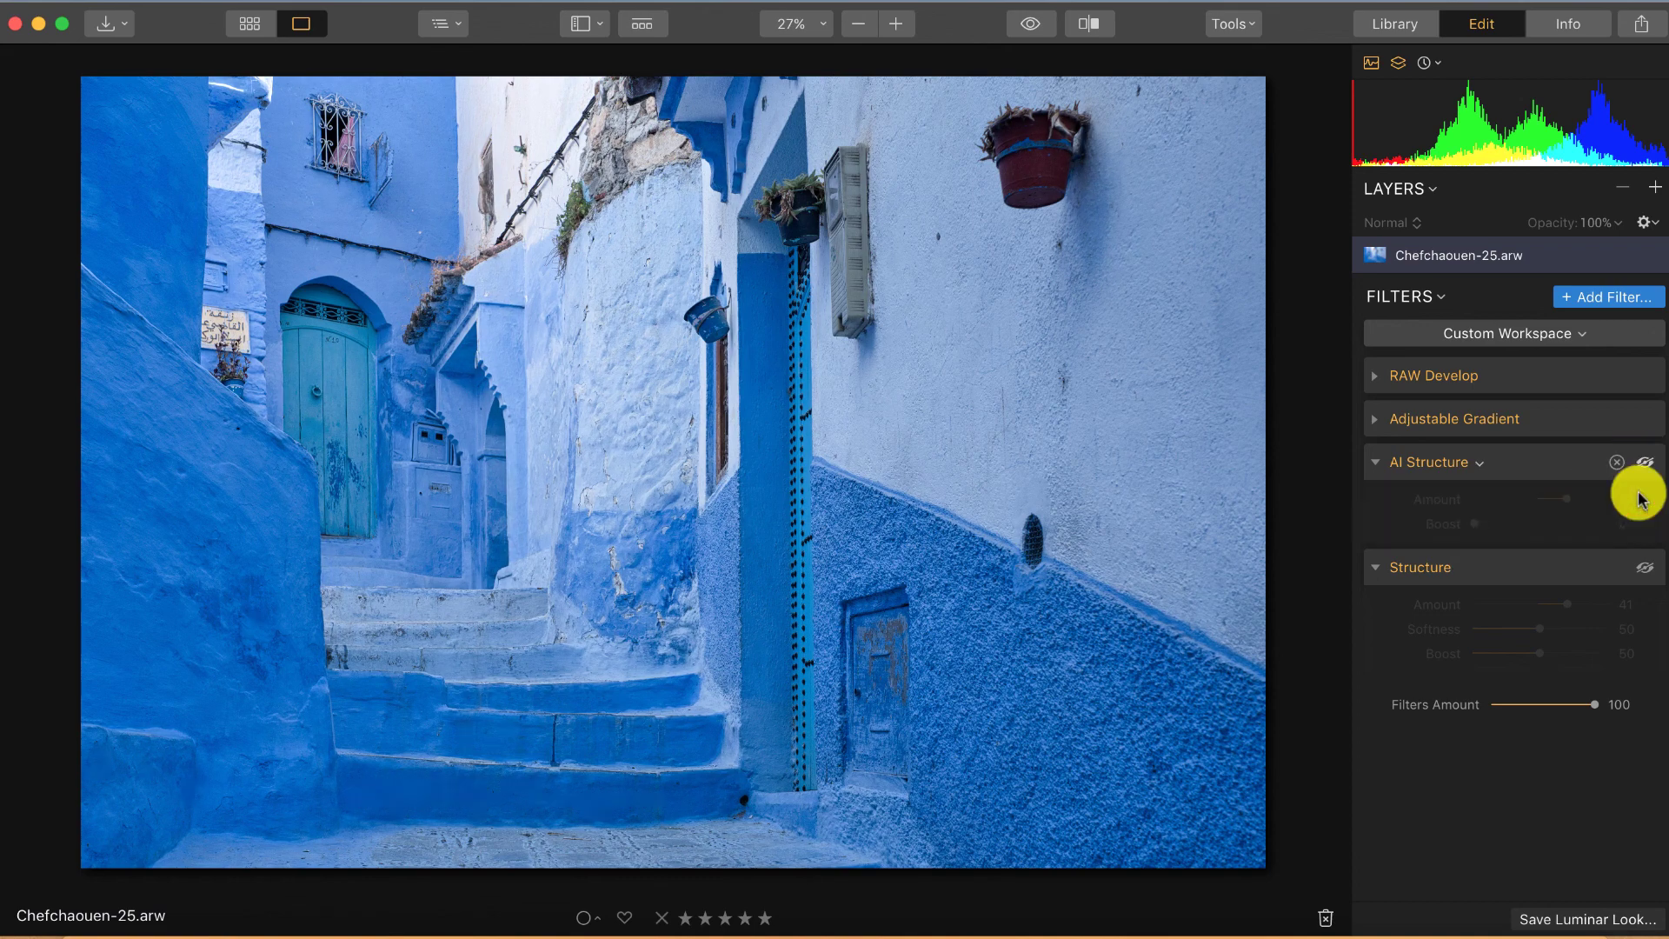
{"action": "left_click", "coordinate": [1647, 570]}
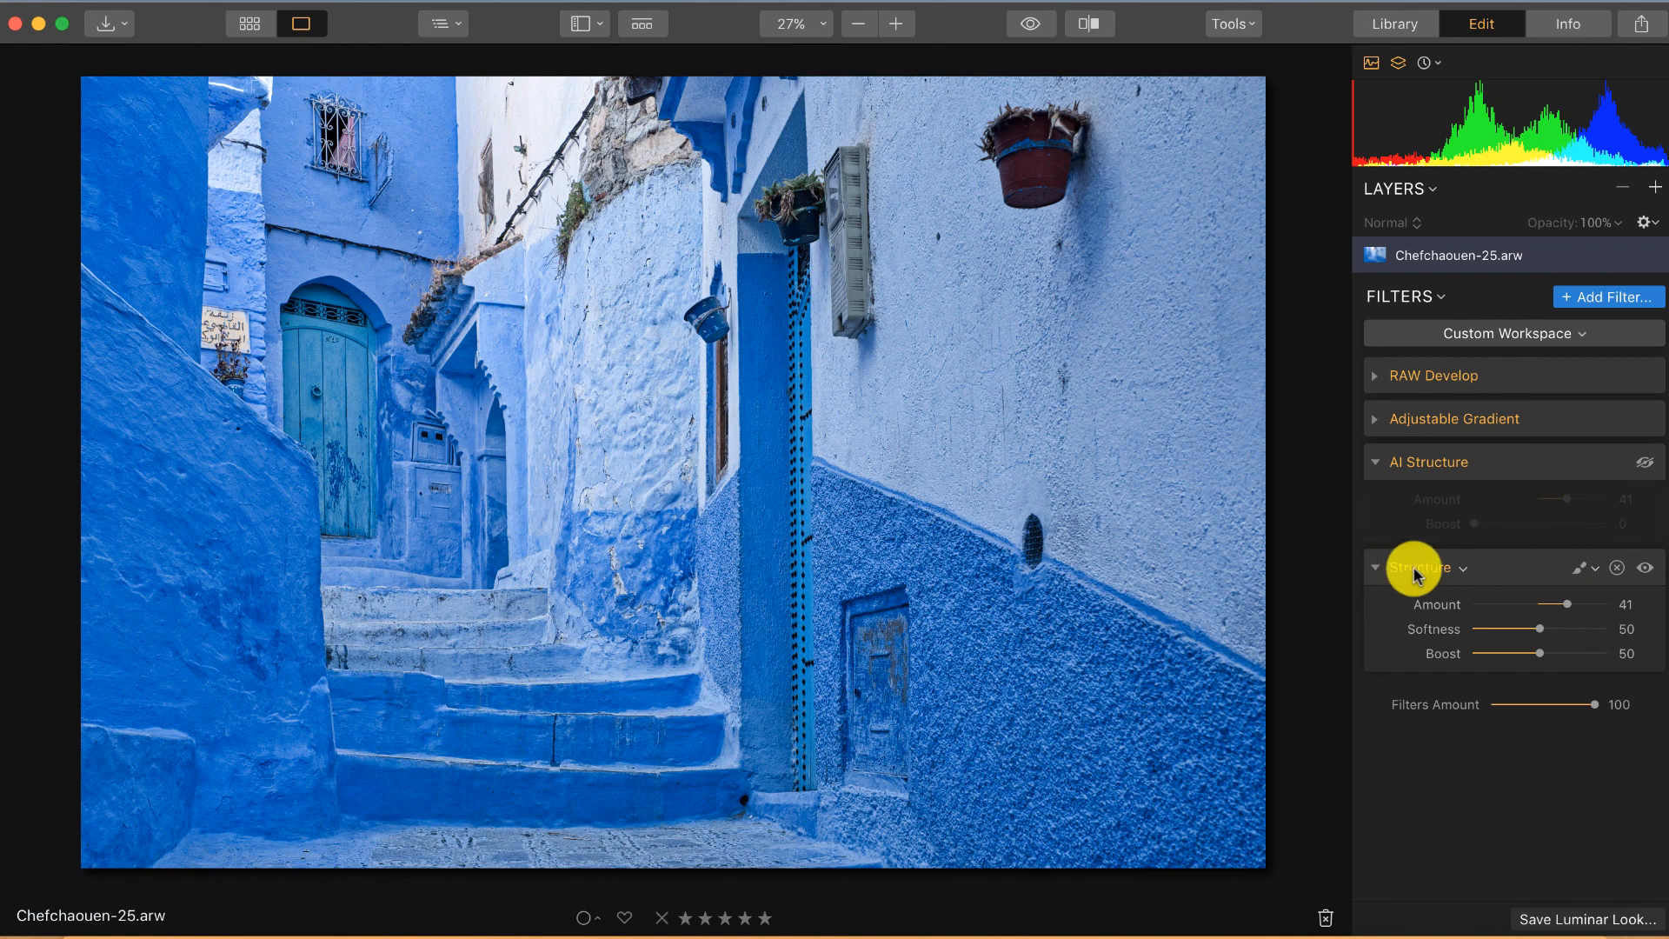
{"action": "left_click", "coordinate": [1585, 569]}
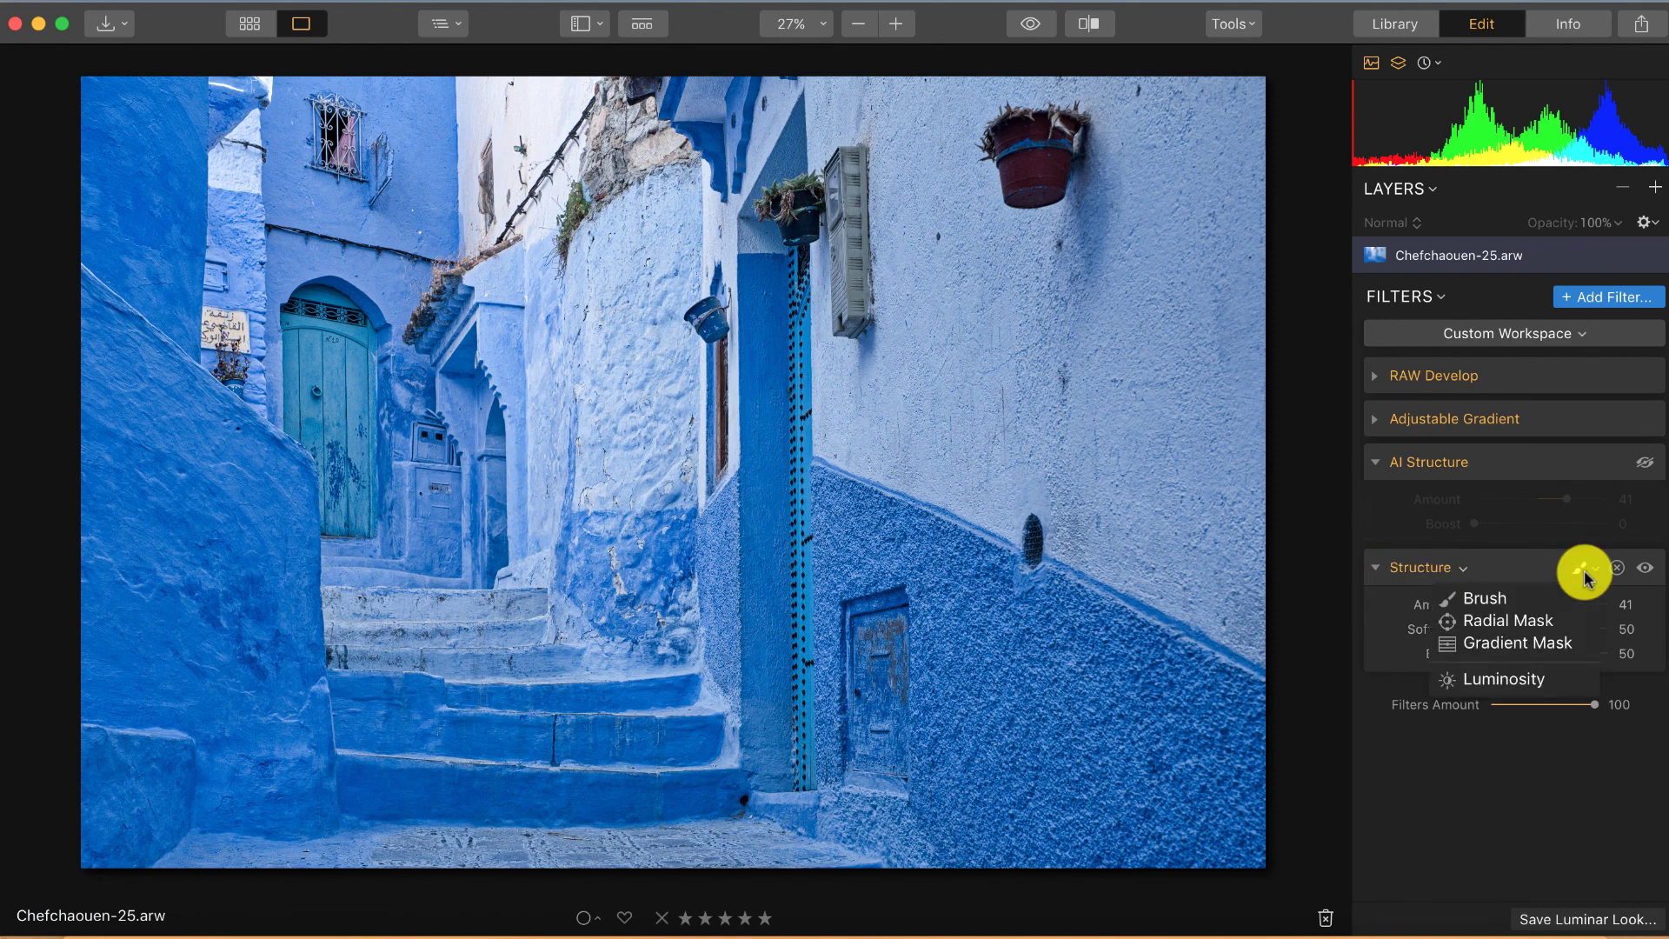
{"action": "left_click", "coordinate": [1530, 602]}
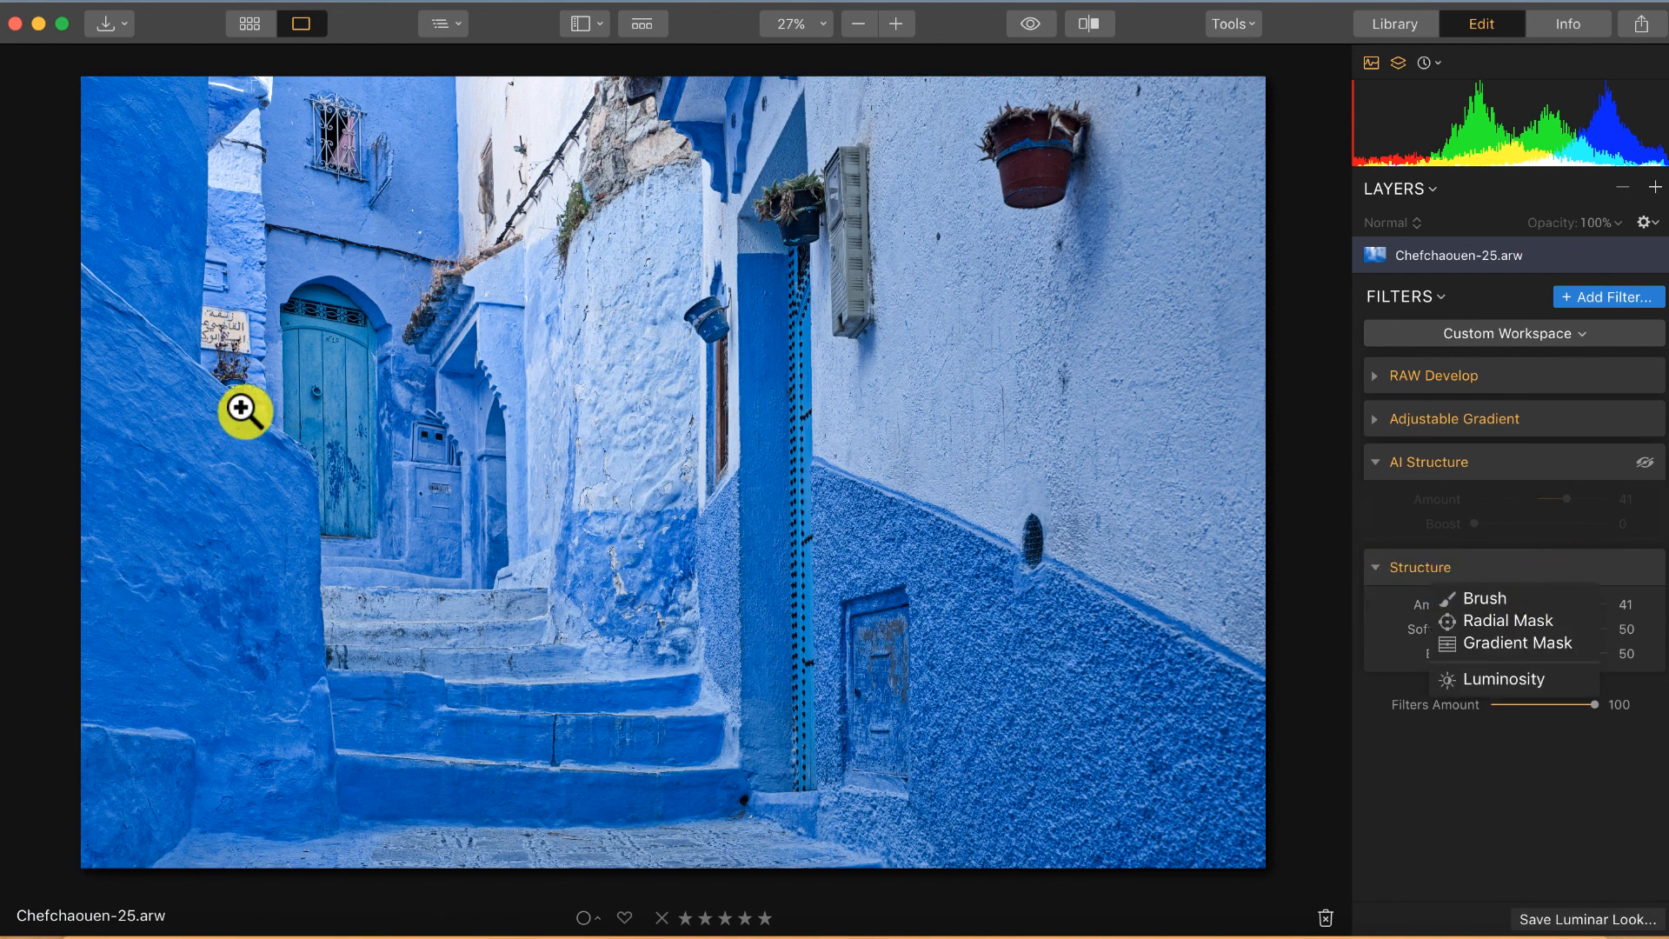